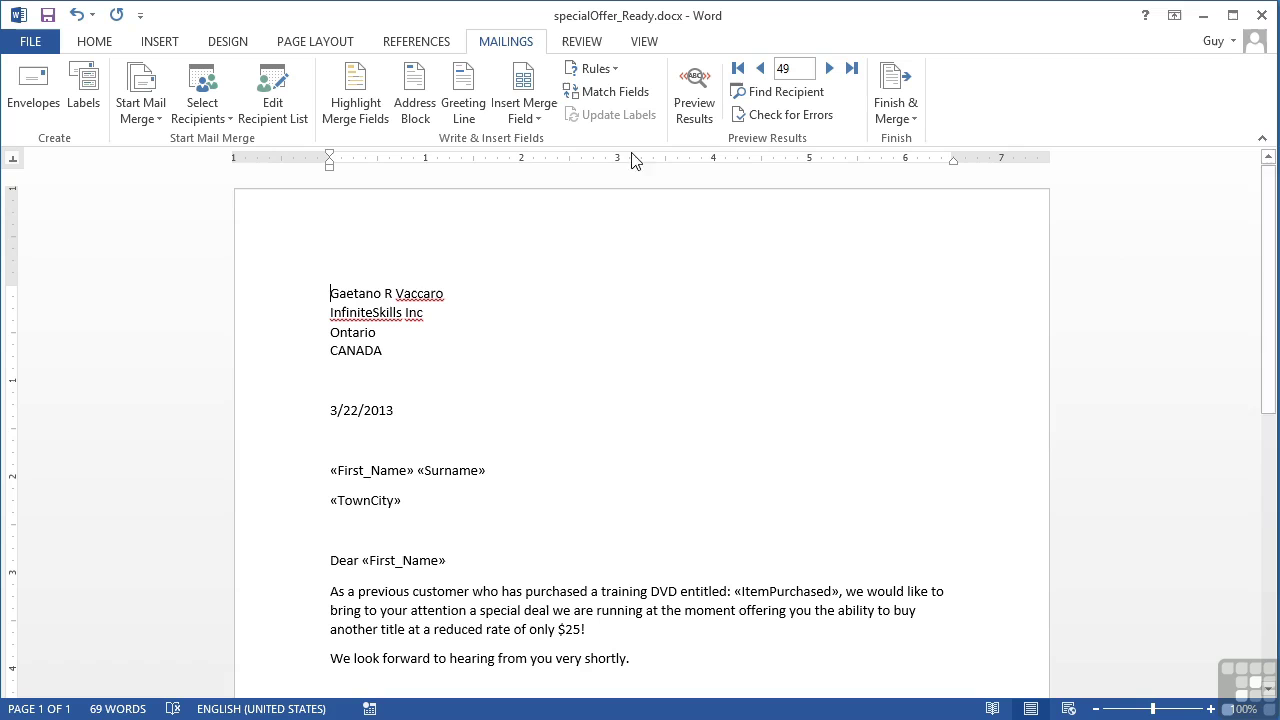
# - Add an empty paragraph right after the offer sentence ending '$25!'
pyautogui.click(612, 80)
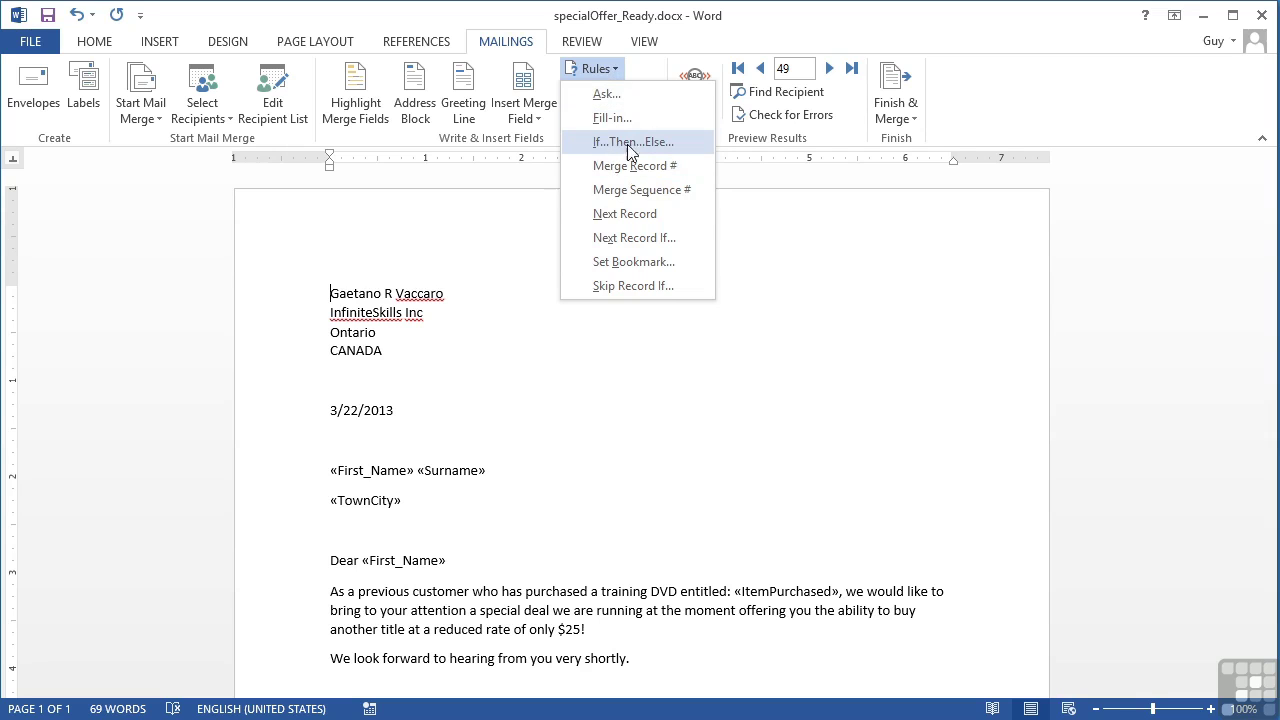
pyautogui.click(614, 434)
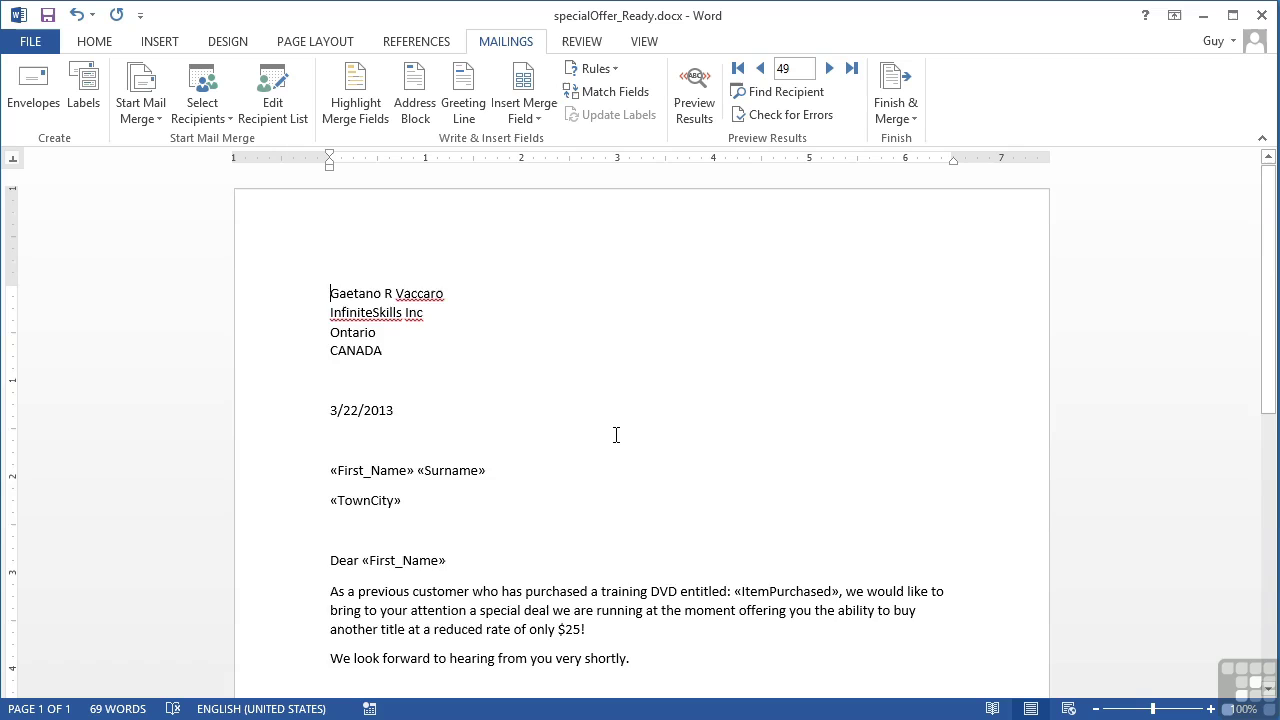
pyautogui.scroll(-2, 616, 434)
pyautogui.scroll(-1, 616, 434)
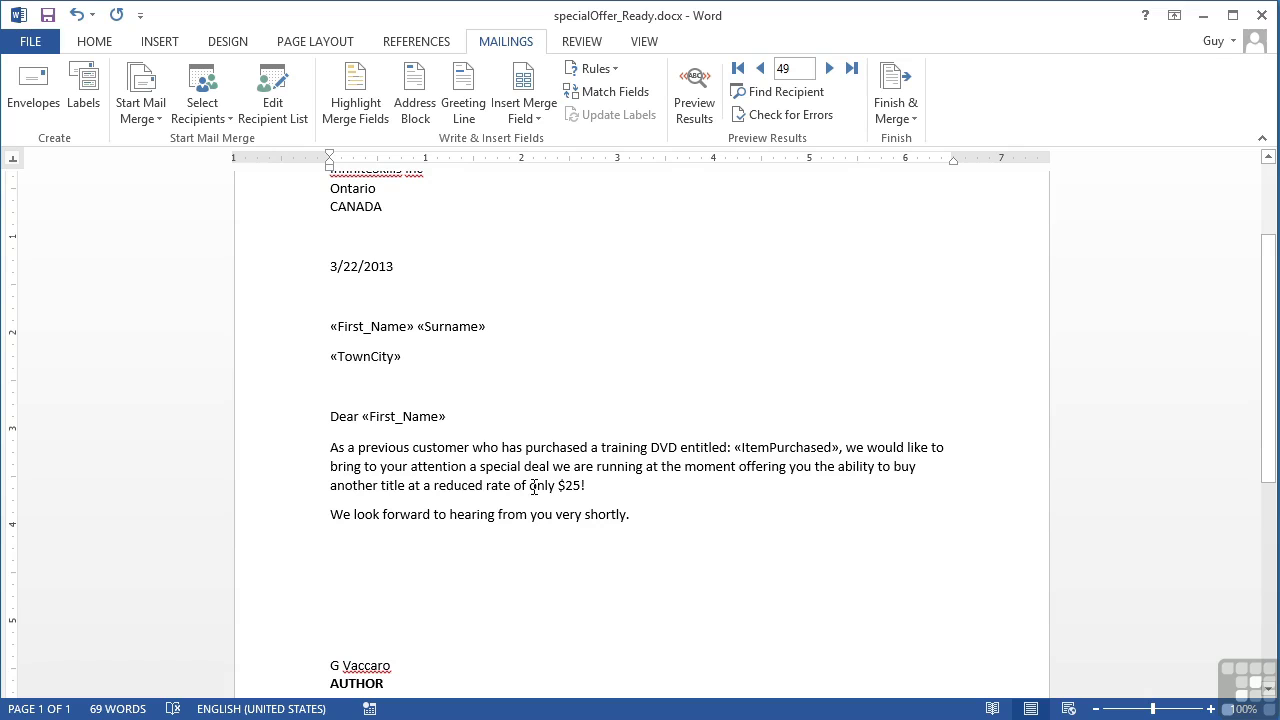
pyautogui.click(597, 485)
pyautogui.press('Return')
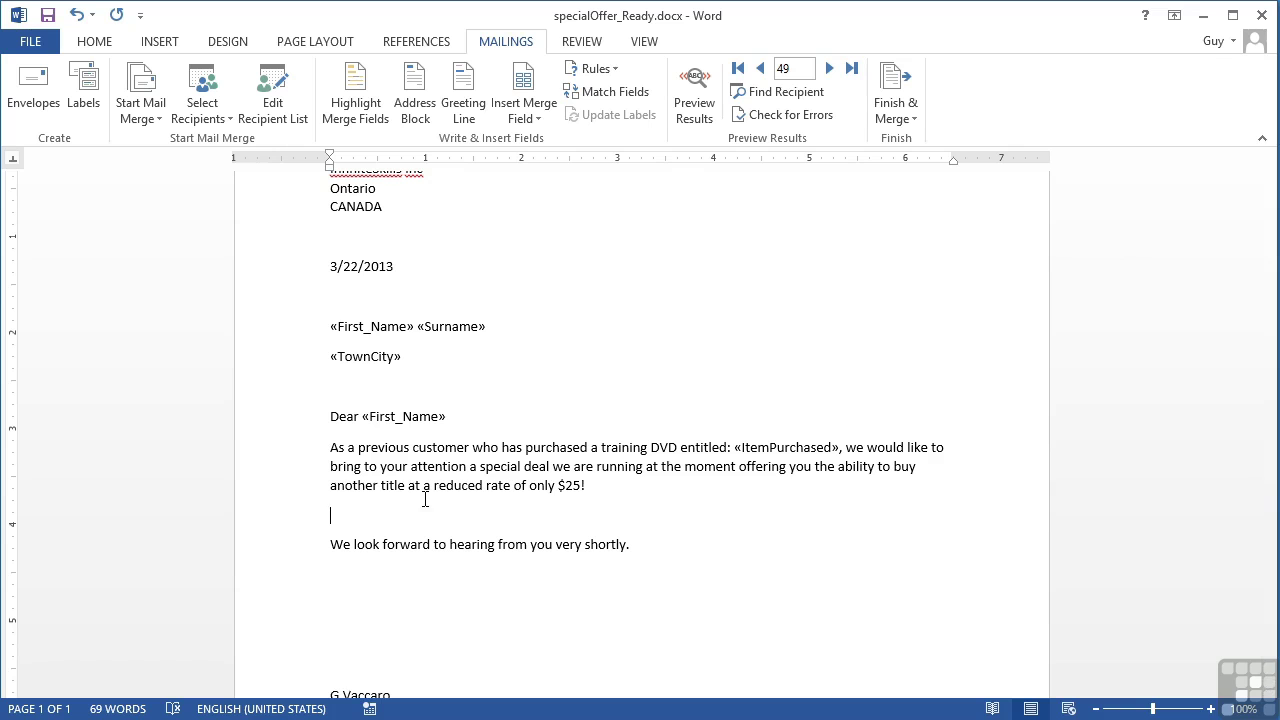
# - Start an If...Then...Else rule and choose Salary as the field to test
pyautogui.click(602, 68)
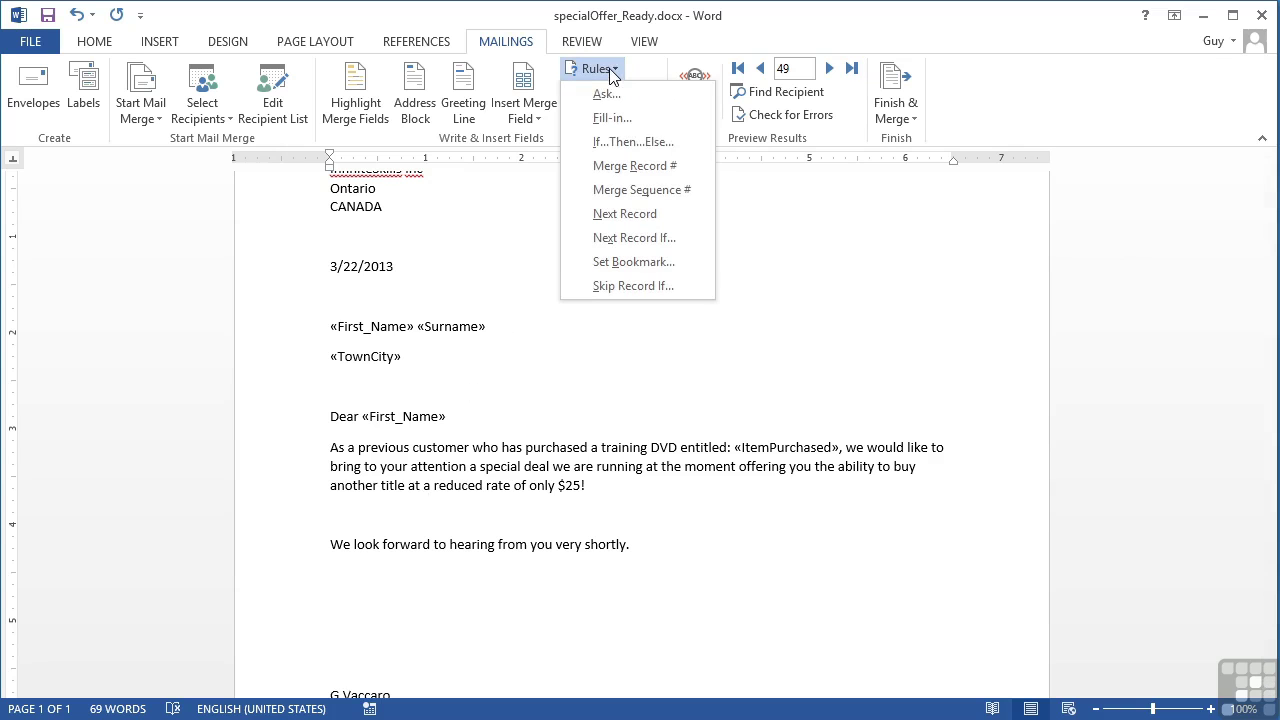
pyautogui.click(634, 142)
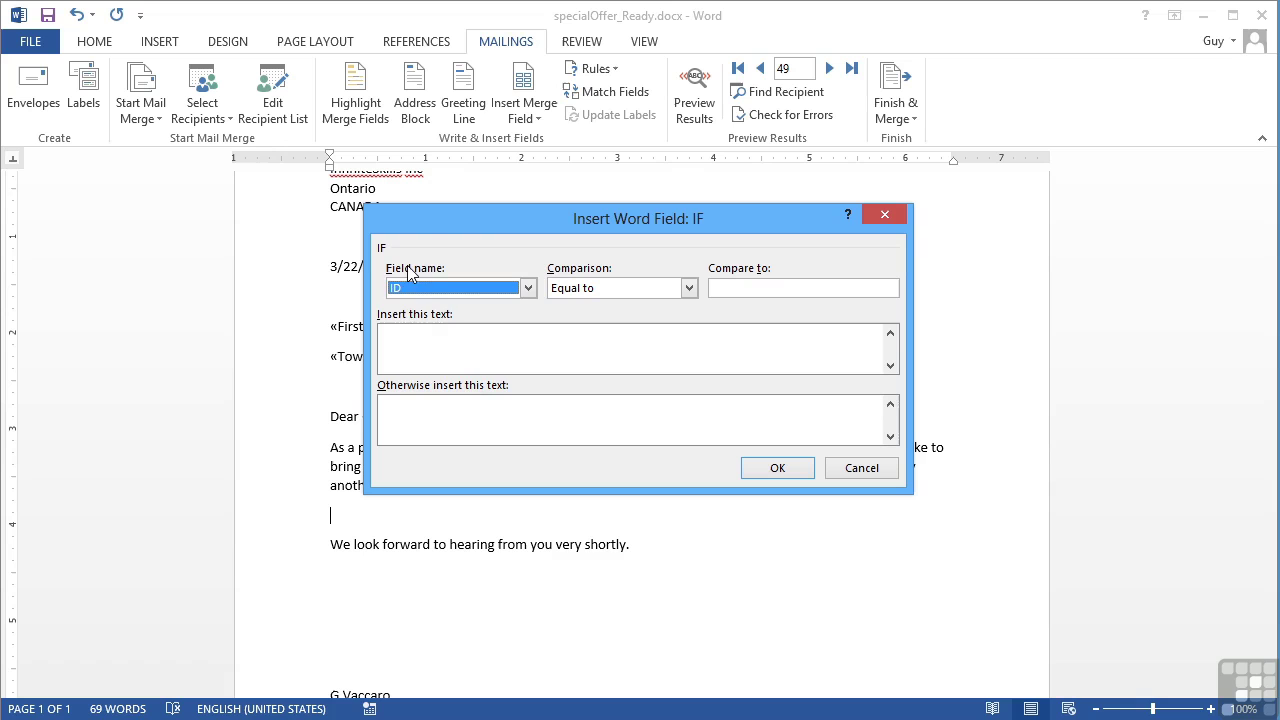
pyautogui.click(474, 286)
pyautogui.click(528, 368)
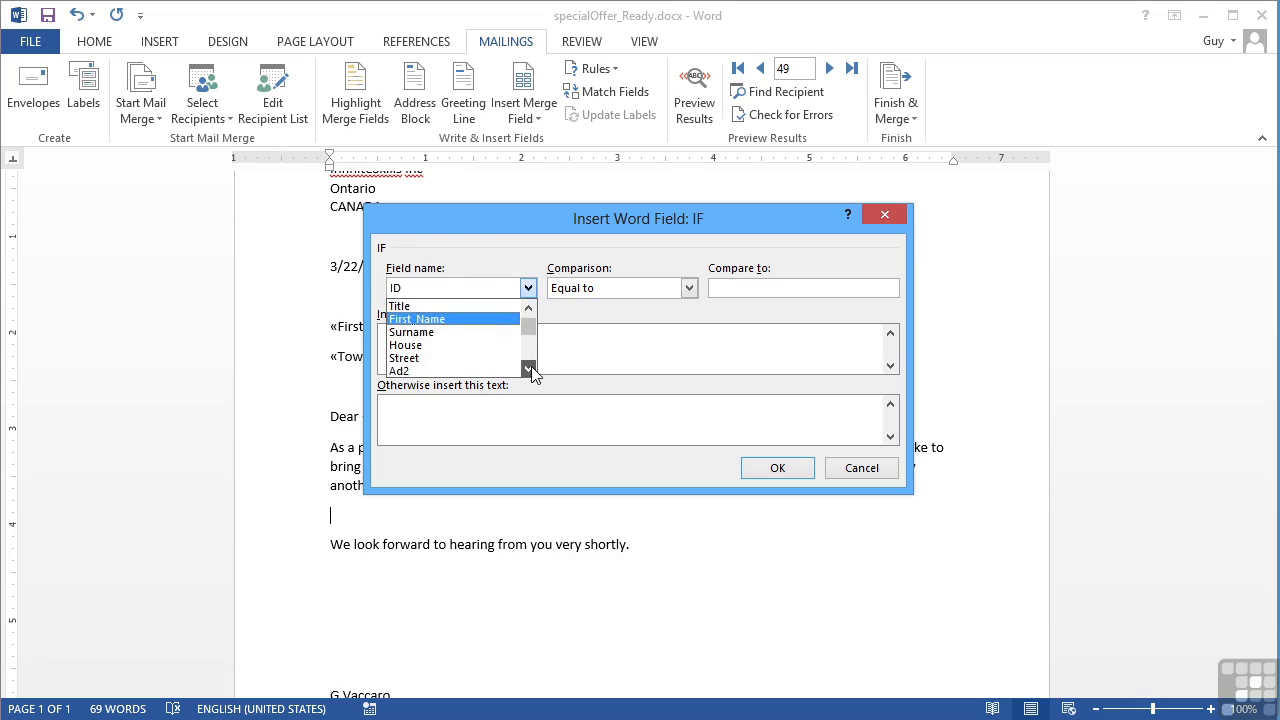
pyautogui.click(528, 368)
pyautogui.click(528, 368)
pyautogui.click(528, 368)
pyautogui.click(528, 368)
pyautogui.click(528, 368)
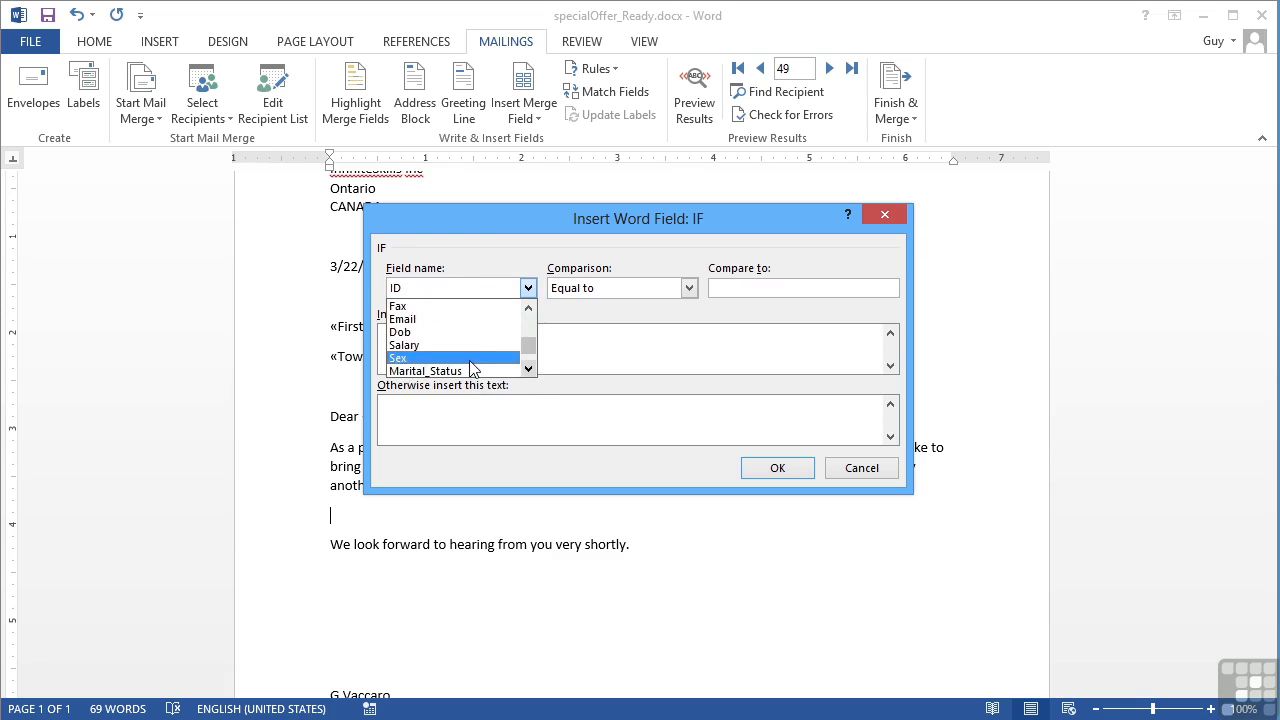
pyautogui.click(457, 345)
# - Set the comparison to Greater than with 20000 as the compare value
pyautogui.click(689, 288)
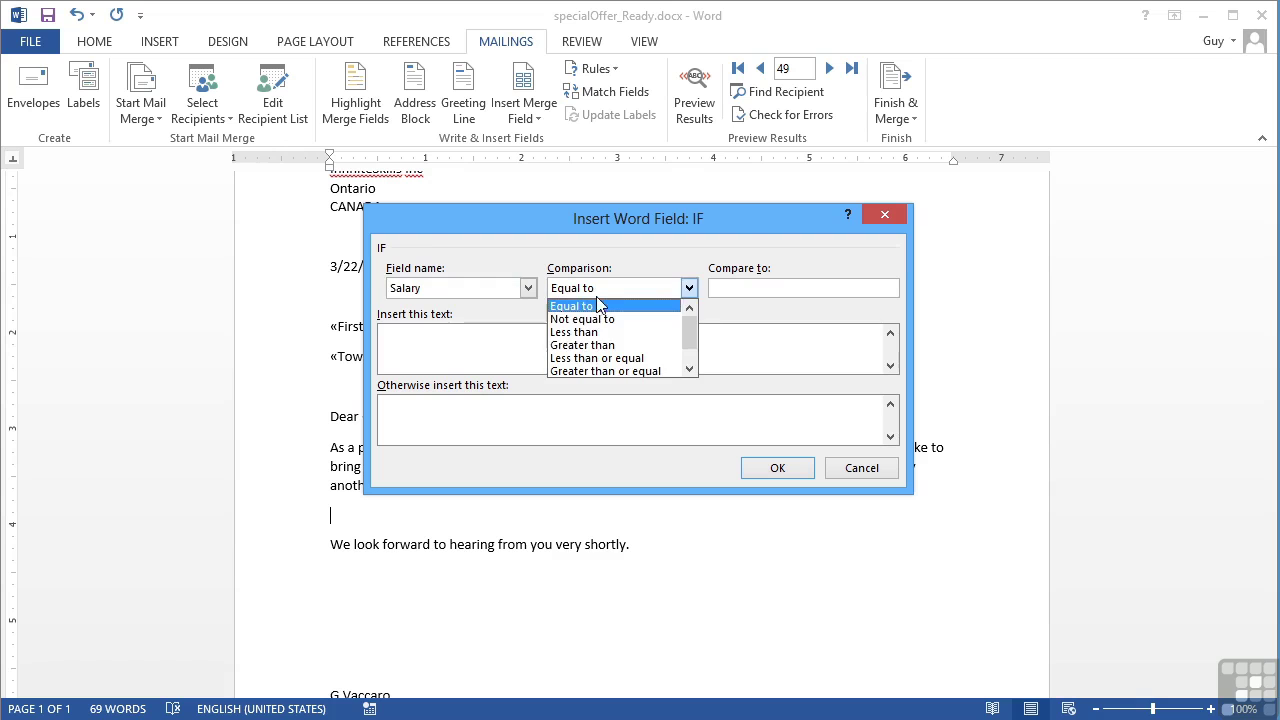
pyautogui.click(601, 346)
pyautogui.click(779, 289)
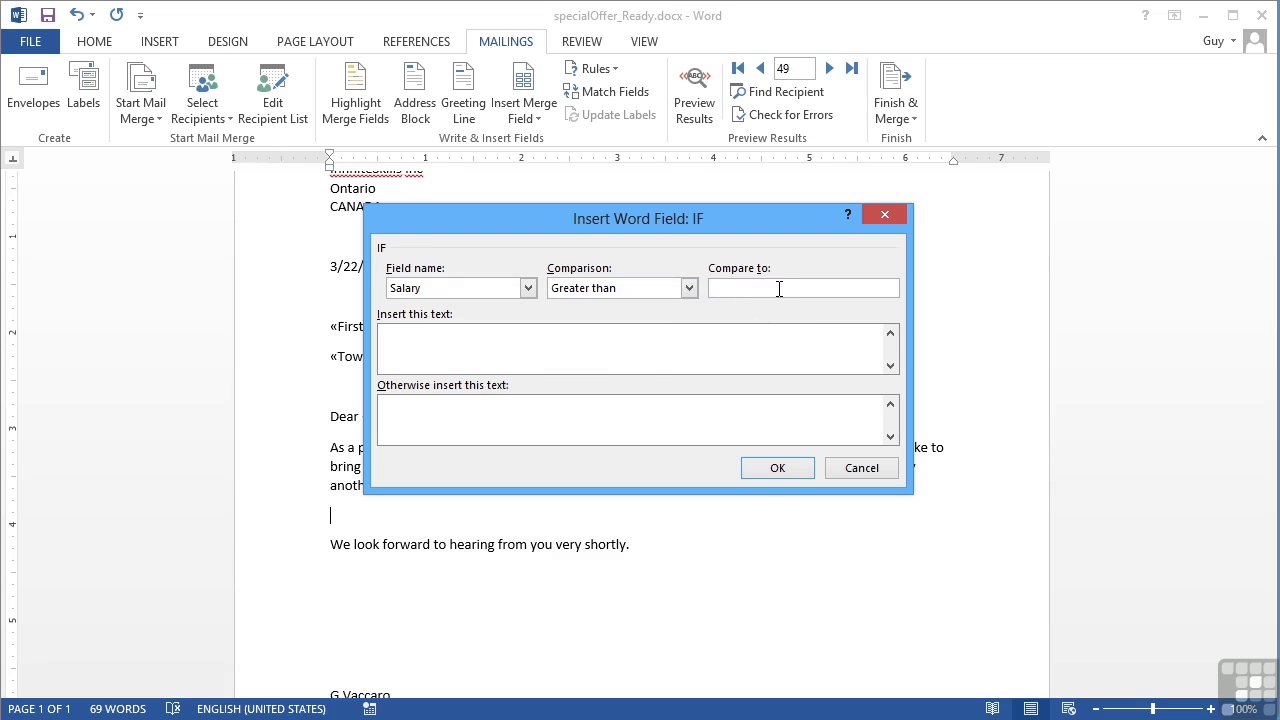
pyautogui.write('20000')
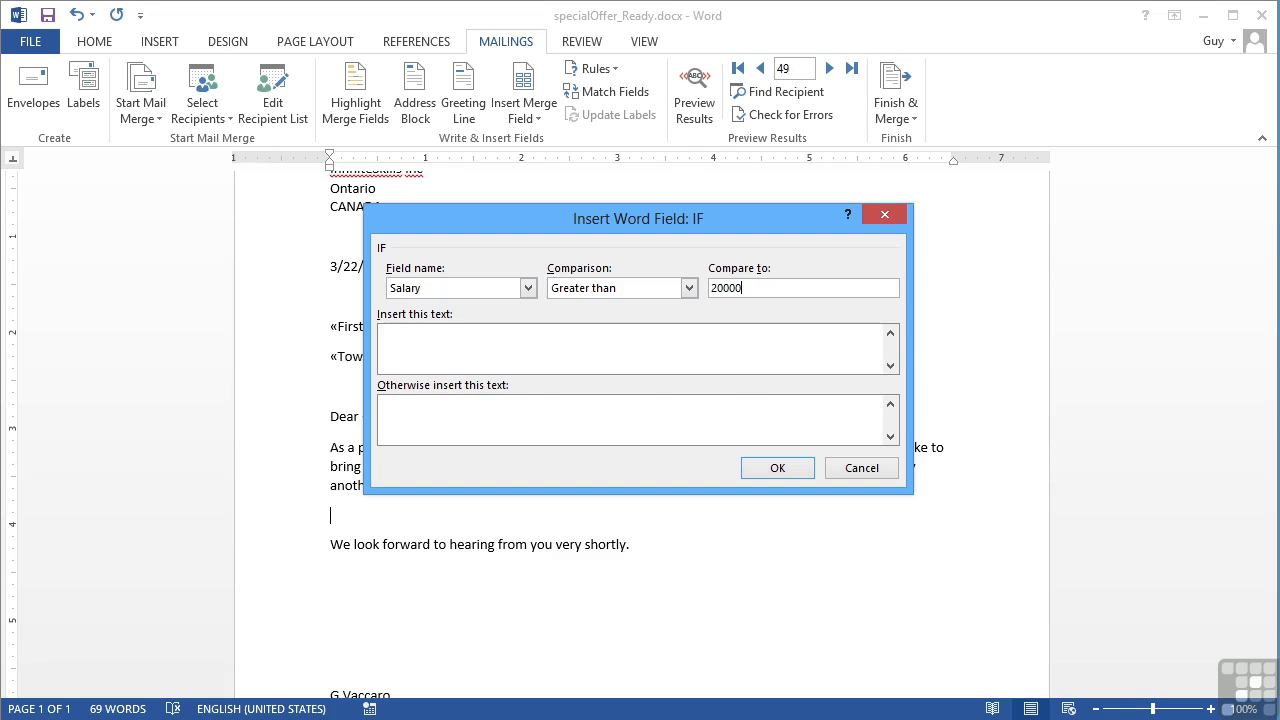
# - Type the $999.00 full-suite training offer and the $25.00 one-product alternative texts
pyautogui.click(450, 338)
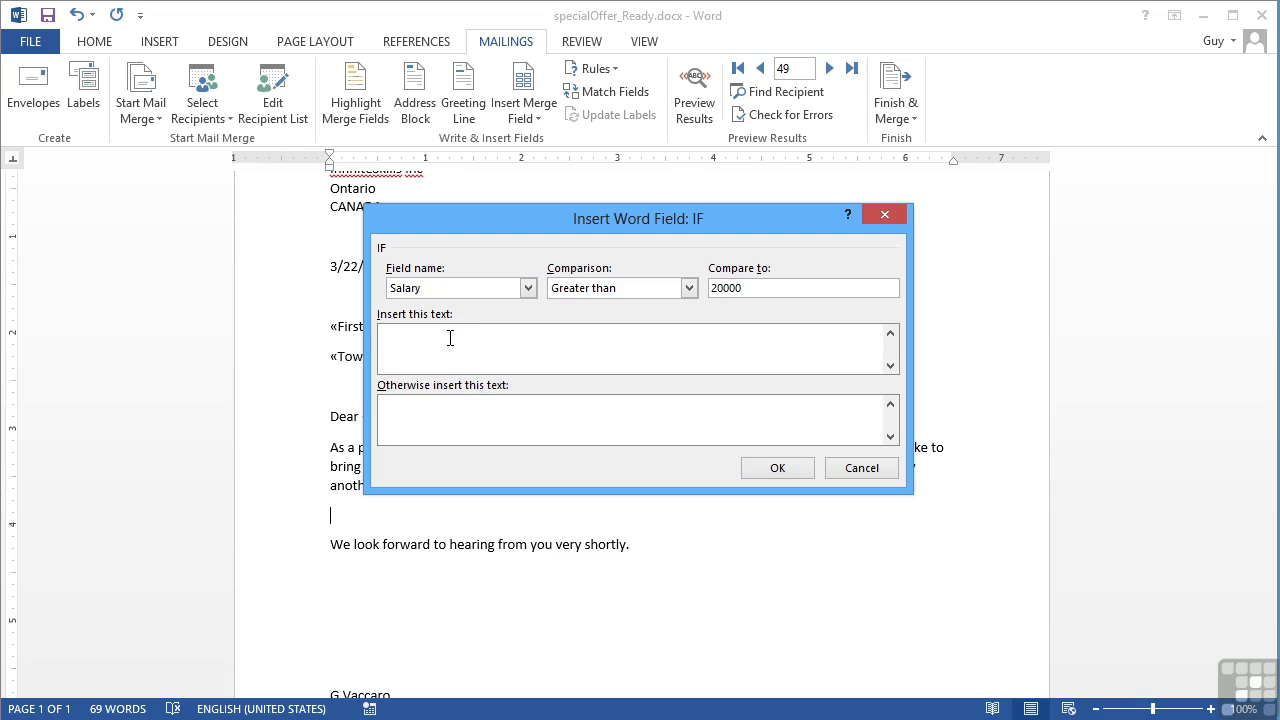
pyautogui.write('And we can also offer the full suite of training at a one off dea')
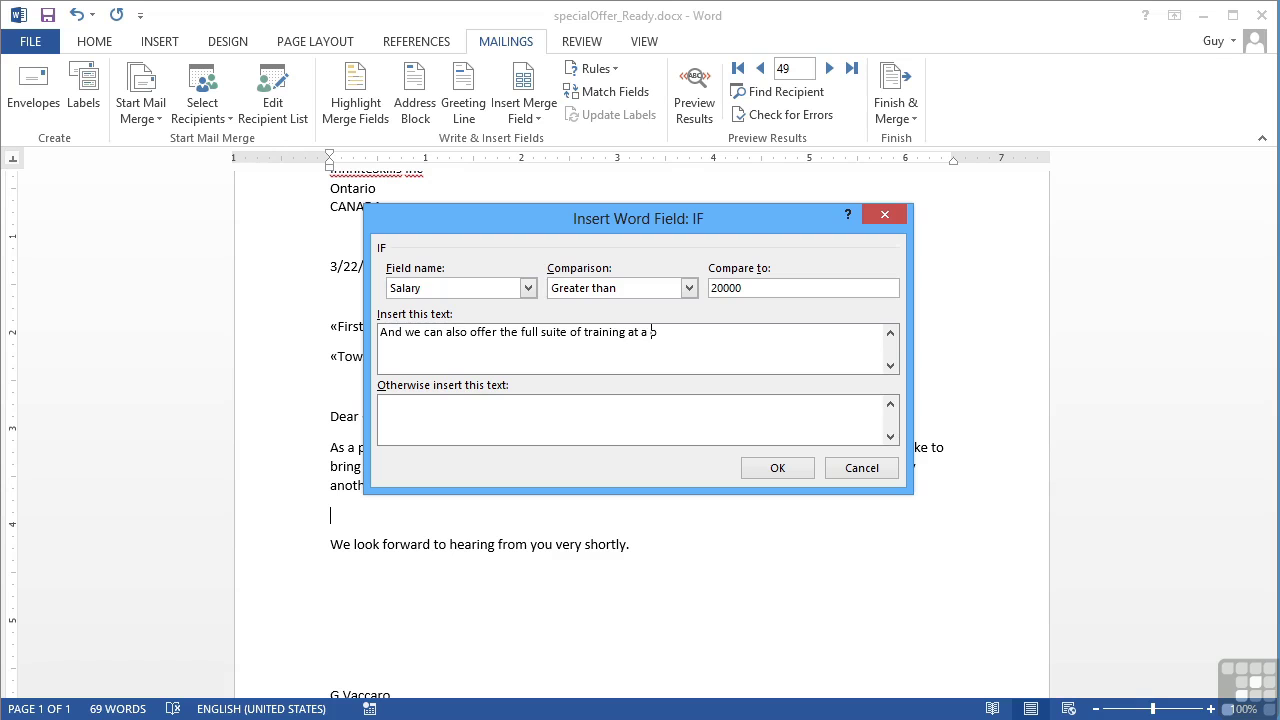
pyautogui.write('l of $999')
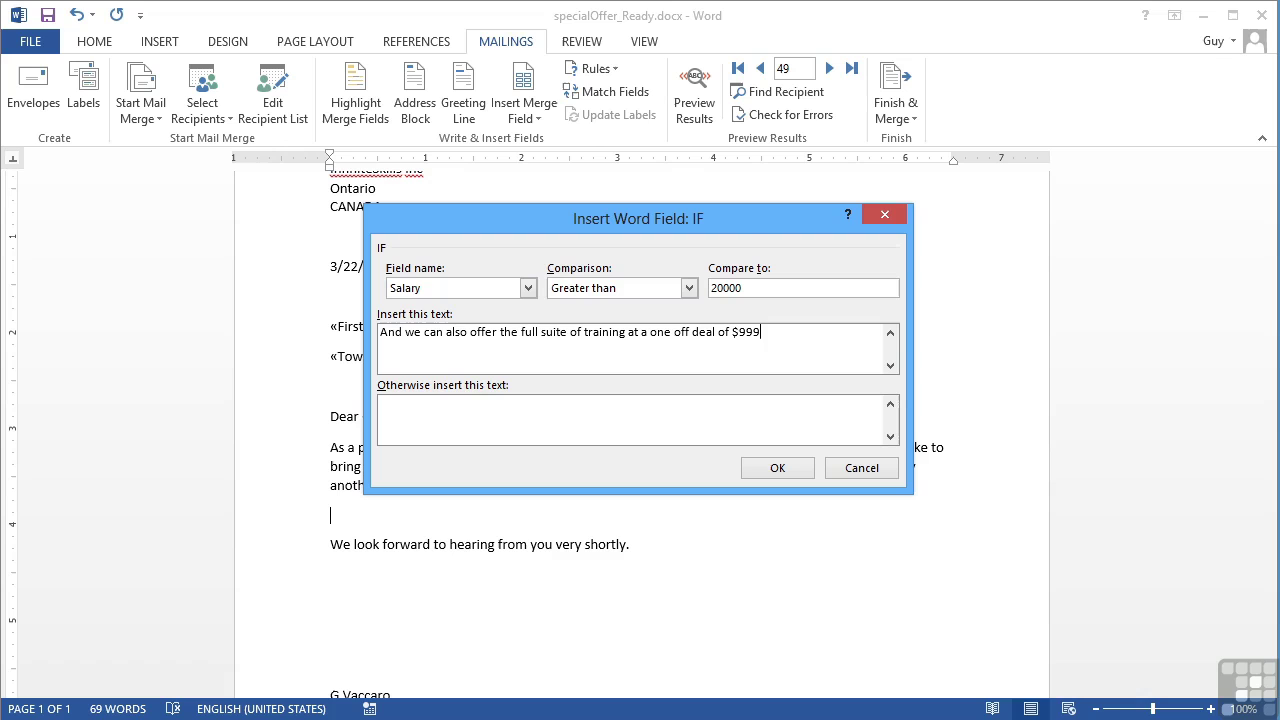
pyautogui.write('.00')
pyautogui.write('.')
pyautogui.write('And we ca')
pyautogui.write('n also offer ')
pyautogui.write('this de')
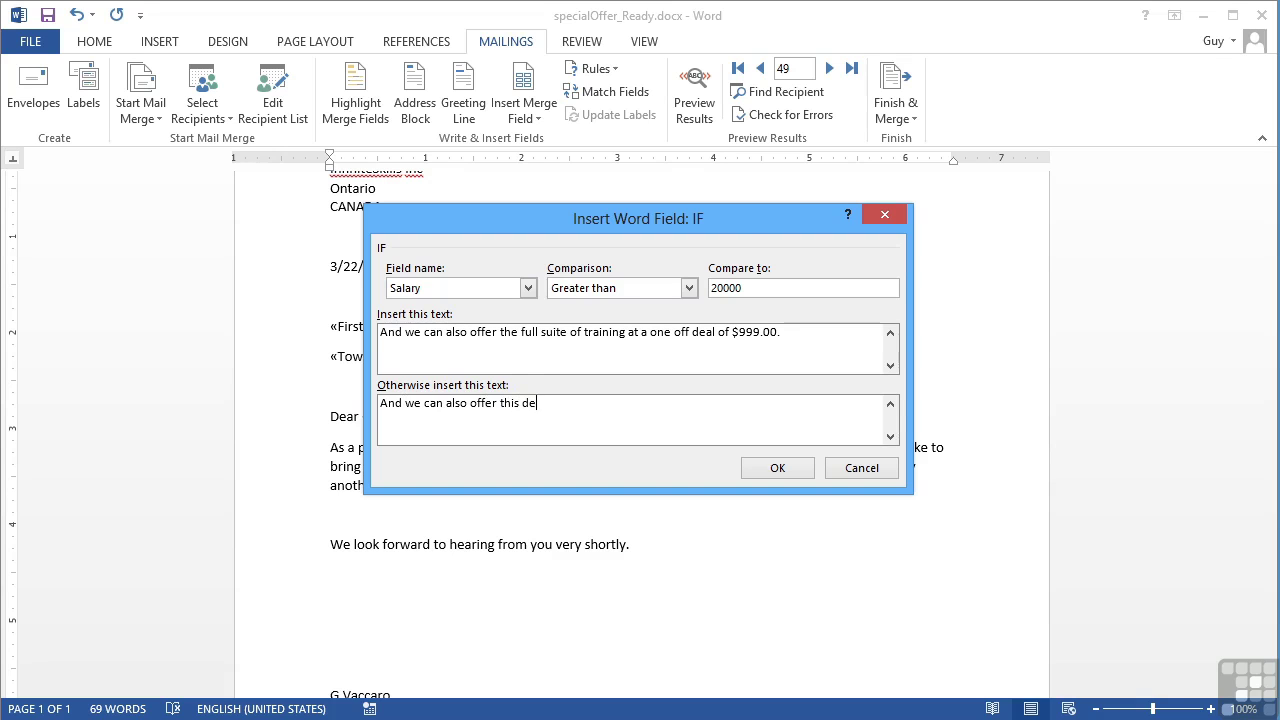
pyautogui.write('al on any ONE other product- als')
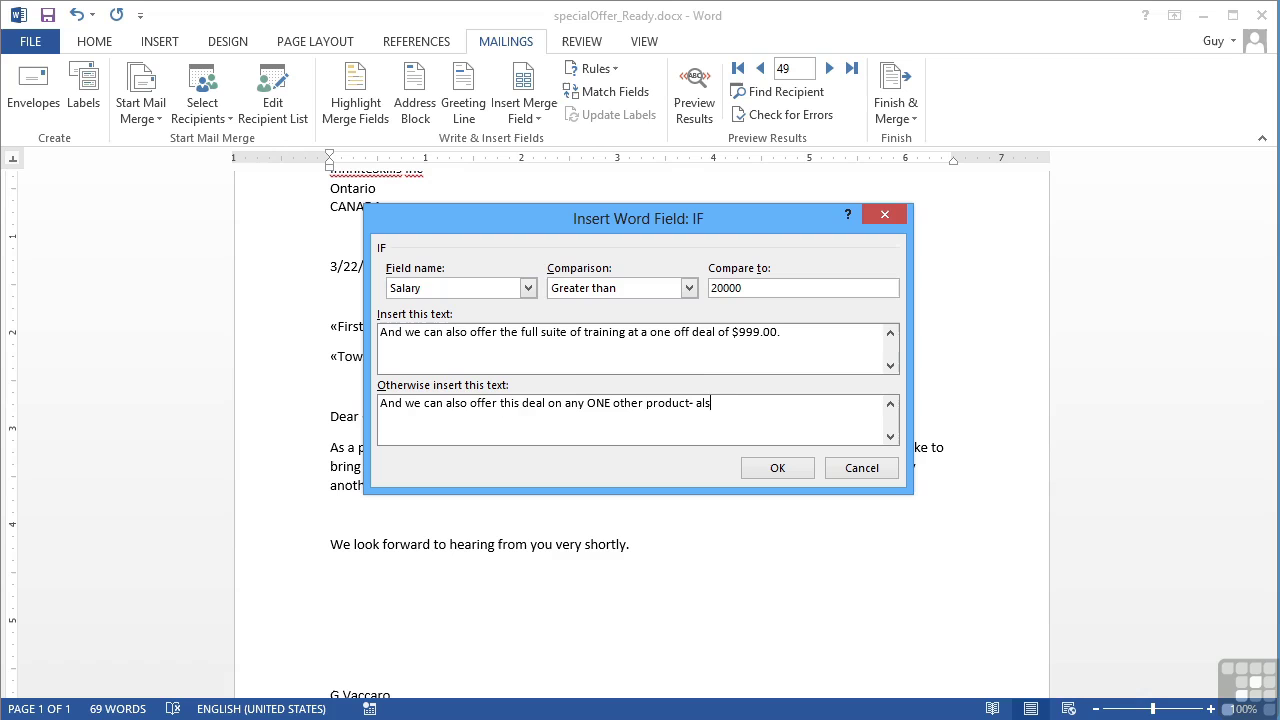
pyautogui.write('o at $25.00.')
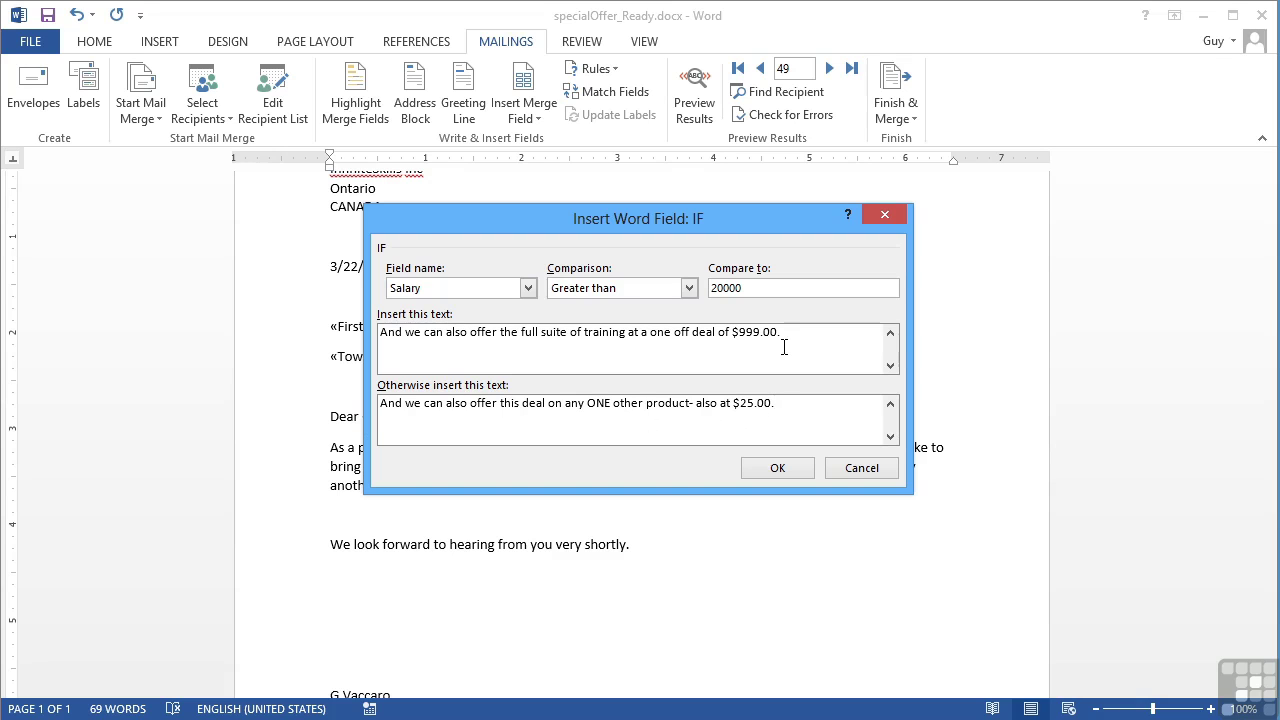
# - Insert the salary IF field, turn on Preview Results, and step back to record 44
pyautogui.click(777, 468)
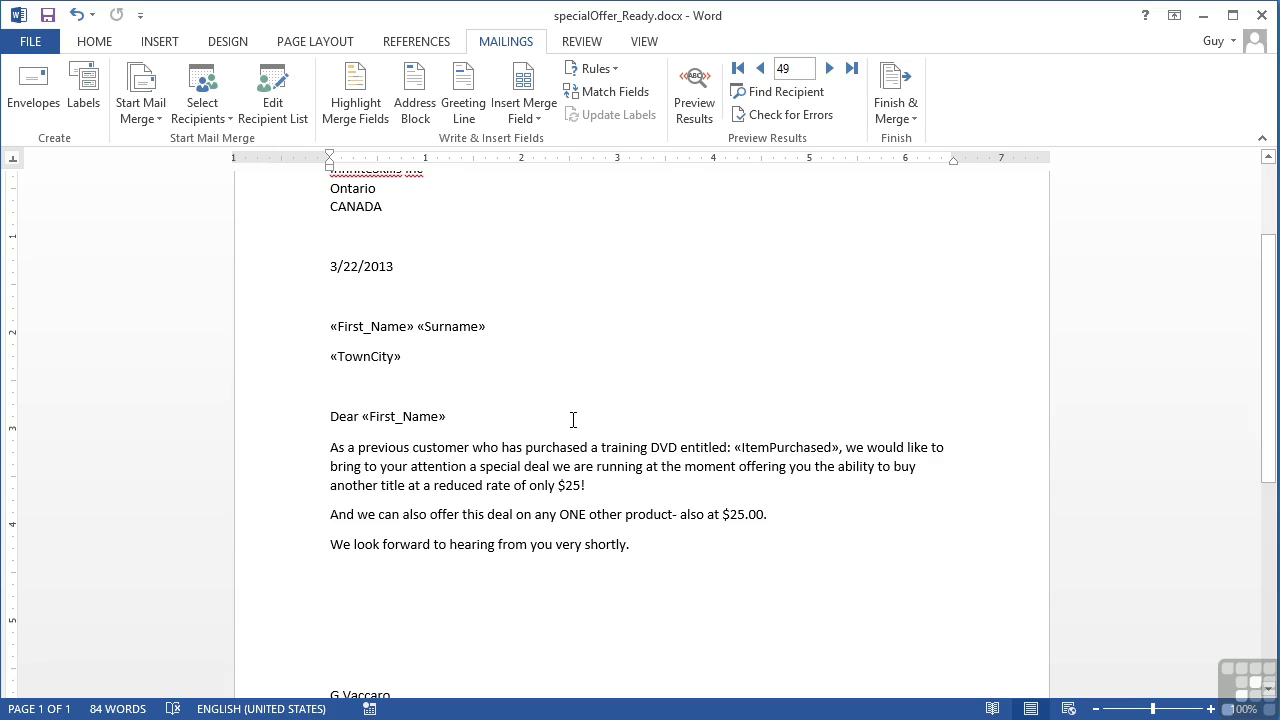
pyautogui.click(695, 103)
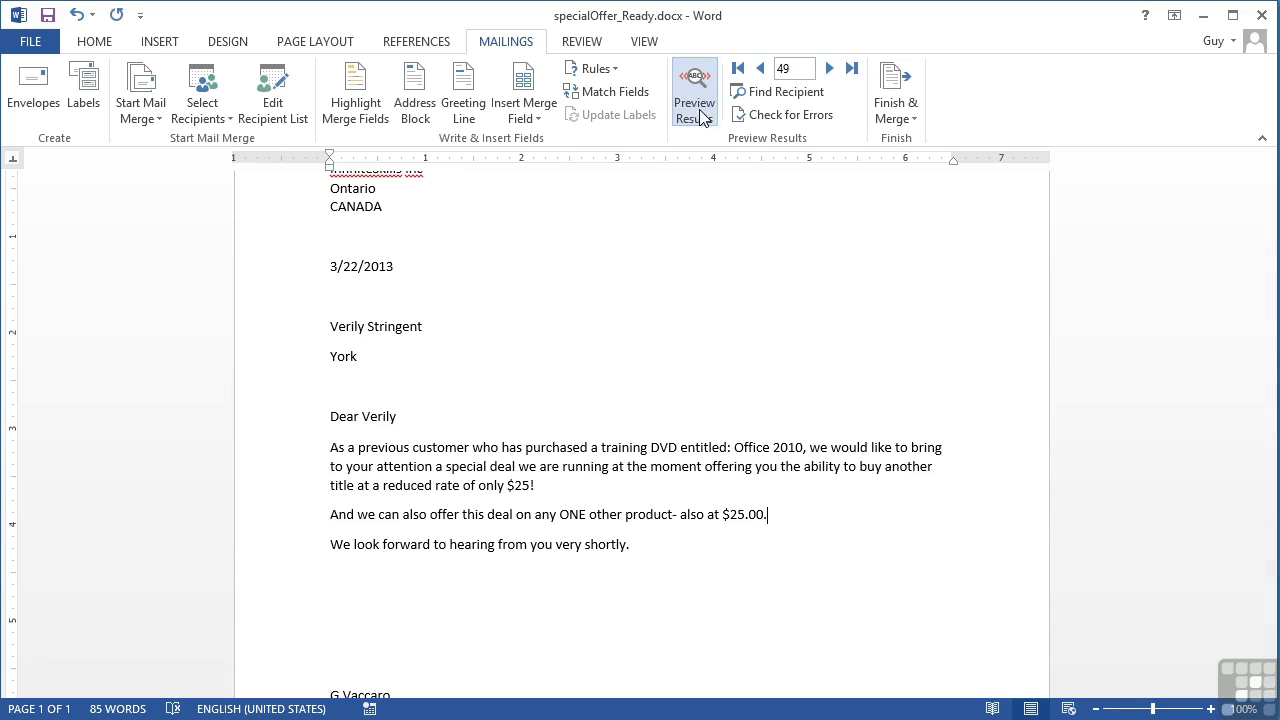
pyautogui.click(760, 68)
pyautogui.click(760, 68)
pyautogui.click(760, 68)
pyautogui.click(760, 68)
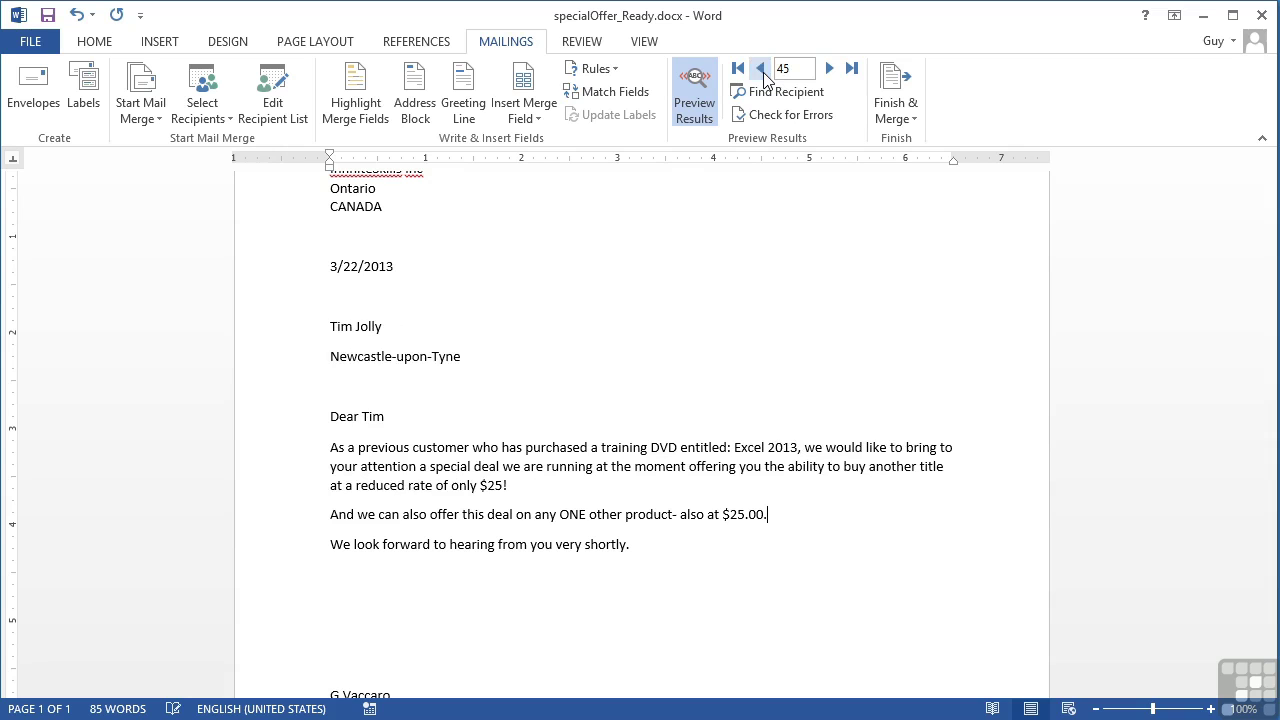
pyautogui.click(760, 68)
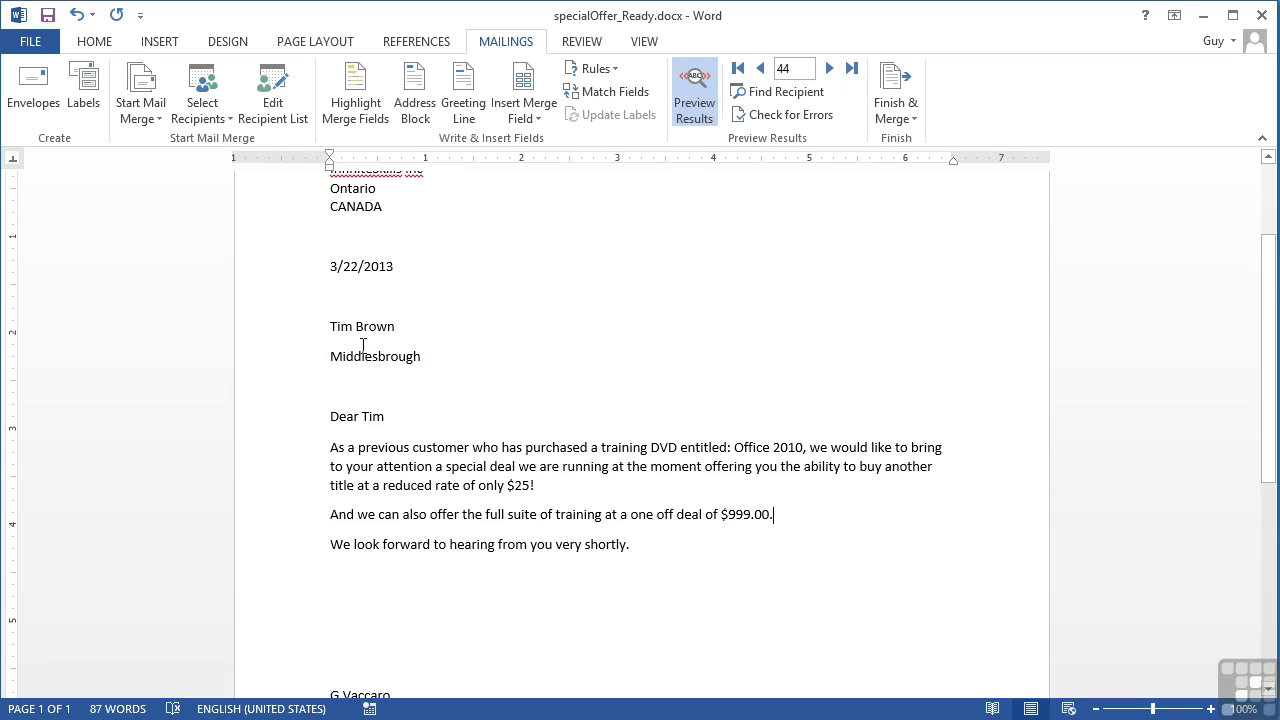
# - Add the Salary merge field above the date and preview record 43 (salary 11750)
pyautogui.click(334, 263)
pyautogui.click(334, 237)
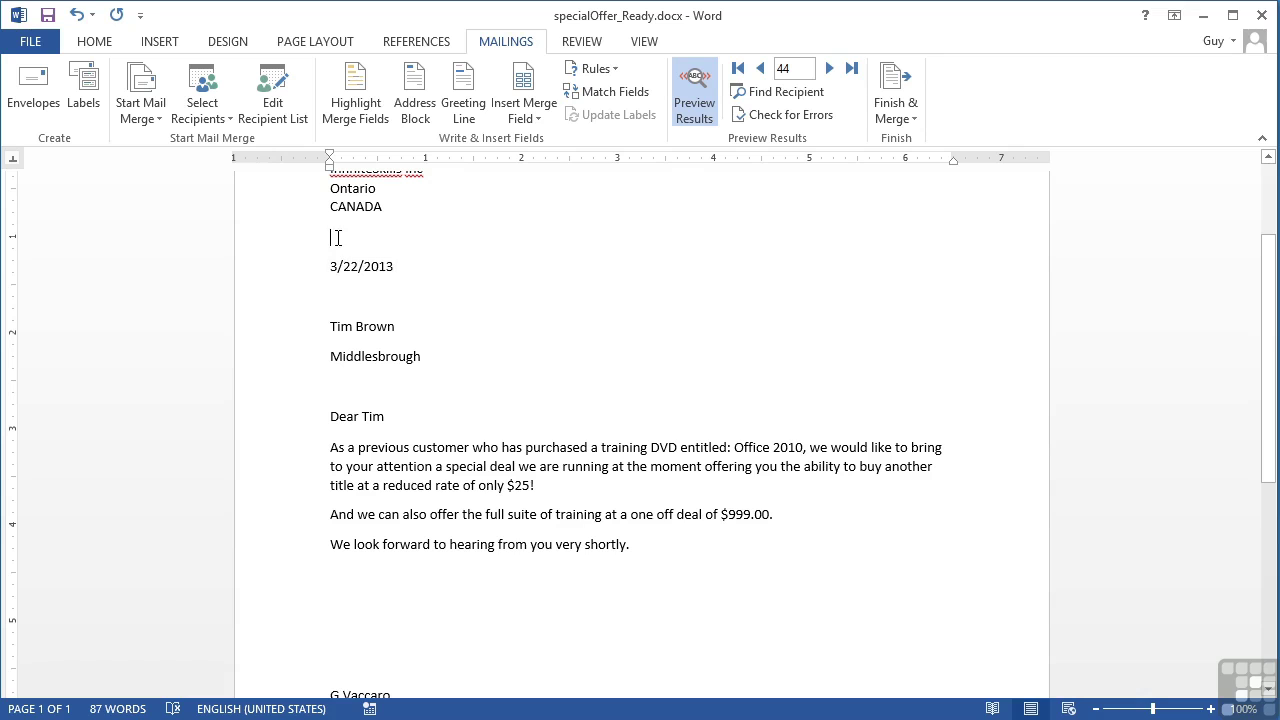
pyautogui.click(527, 120)
pyautogui.click(560, 449)
pyautogui.click(759, 68)
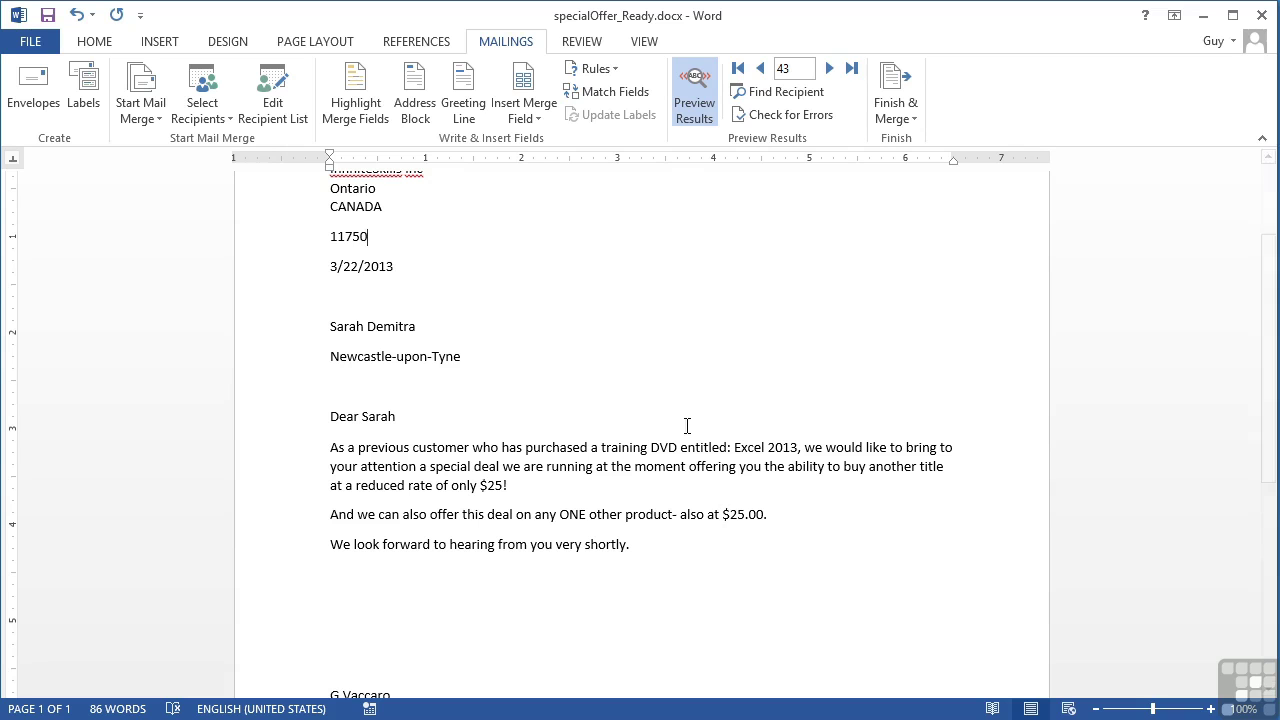
# - Open another If...Then...Else rule, look over its text boxes, then cancel it
pyautogui.click(617, 70)
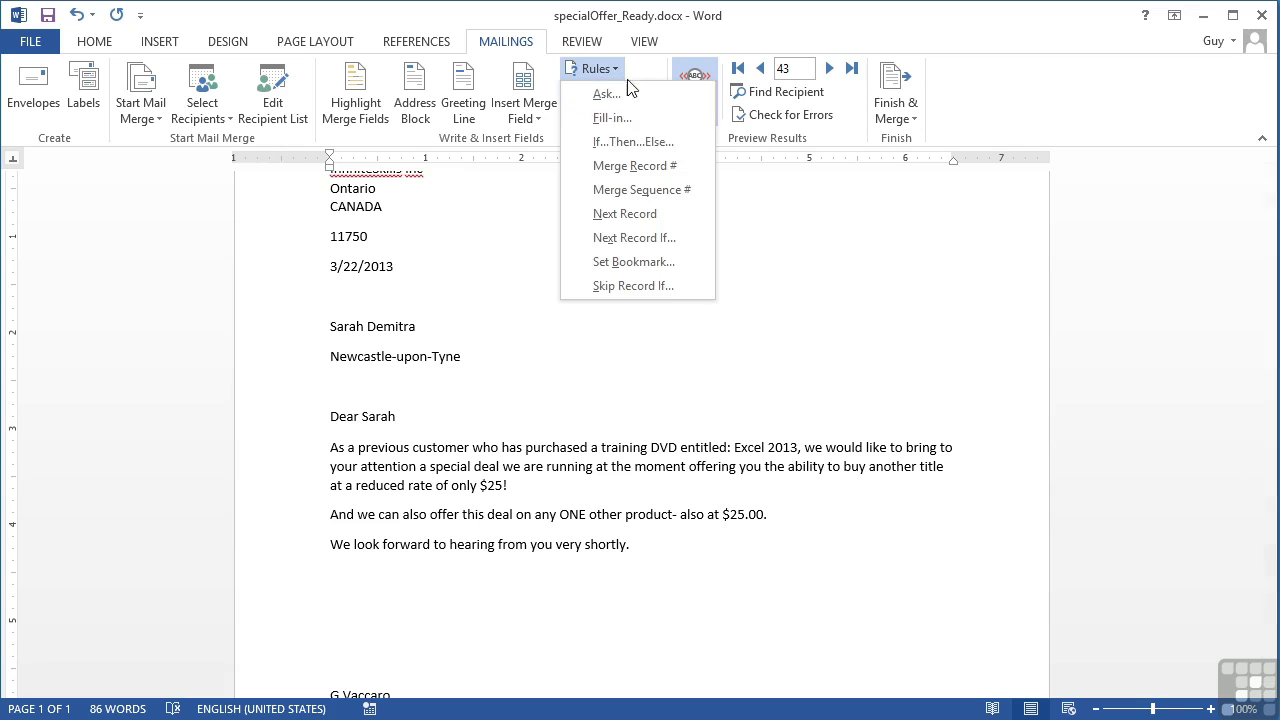
pyautogui.click(636, 140)
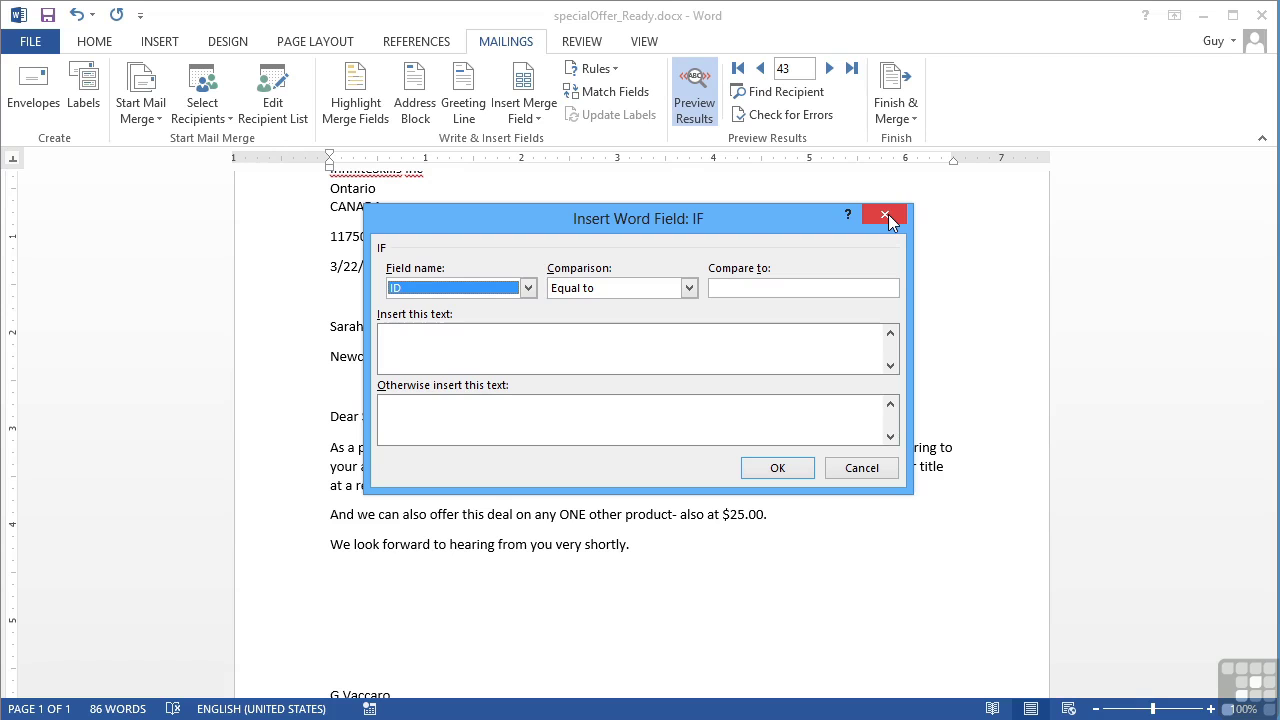
pyautogui.click(535, 344)
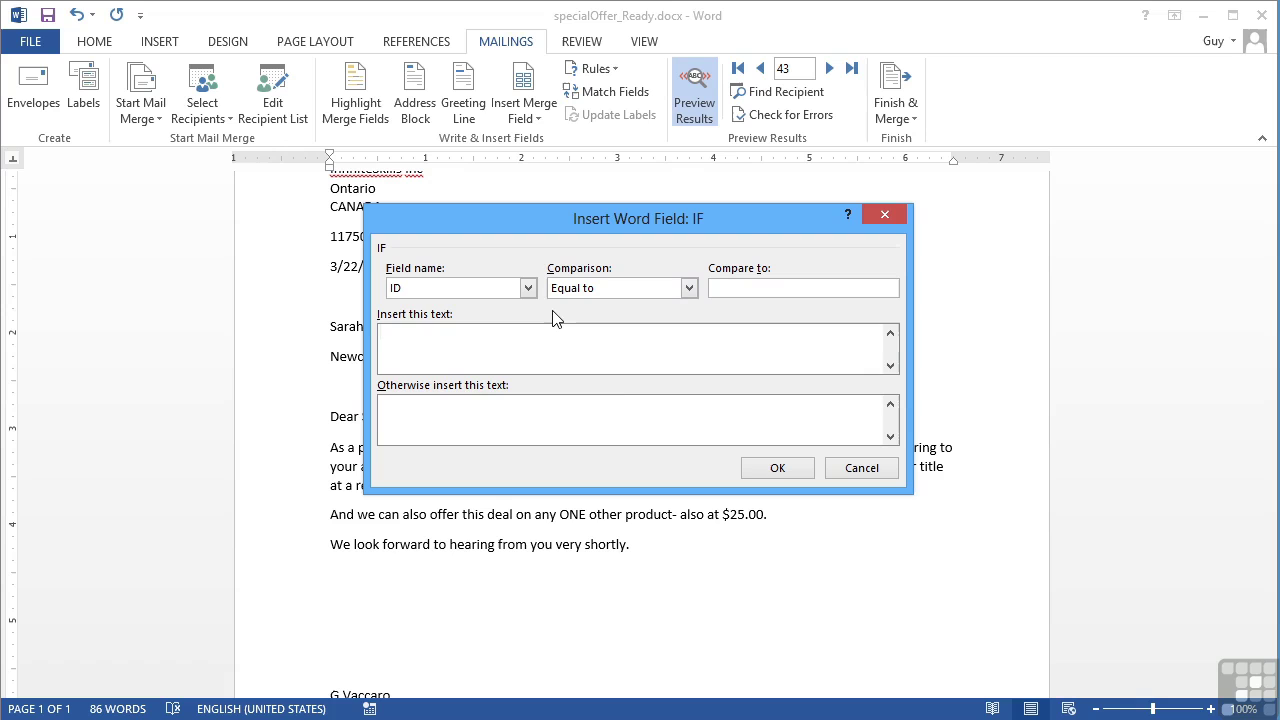
pyautogui.click(448, 420)
pyautogui.hotkey('alt', 'f')
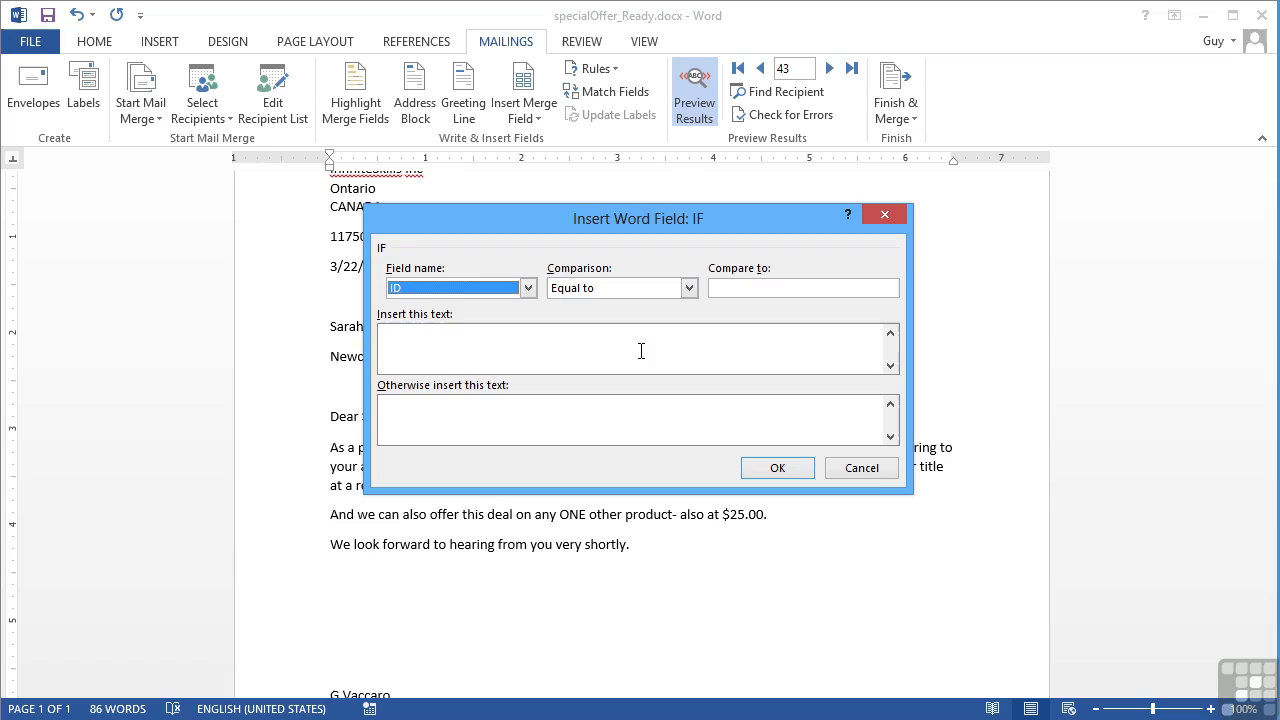
pyautogui.click(862, 468)
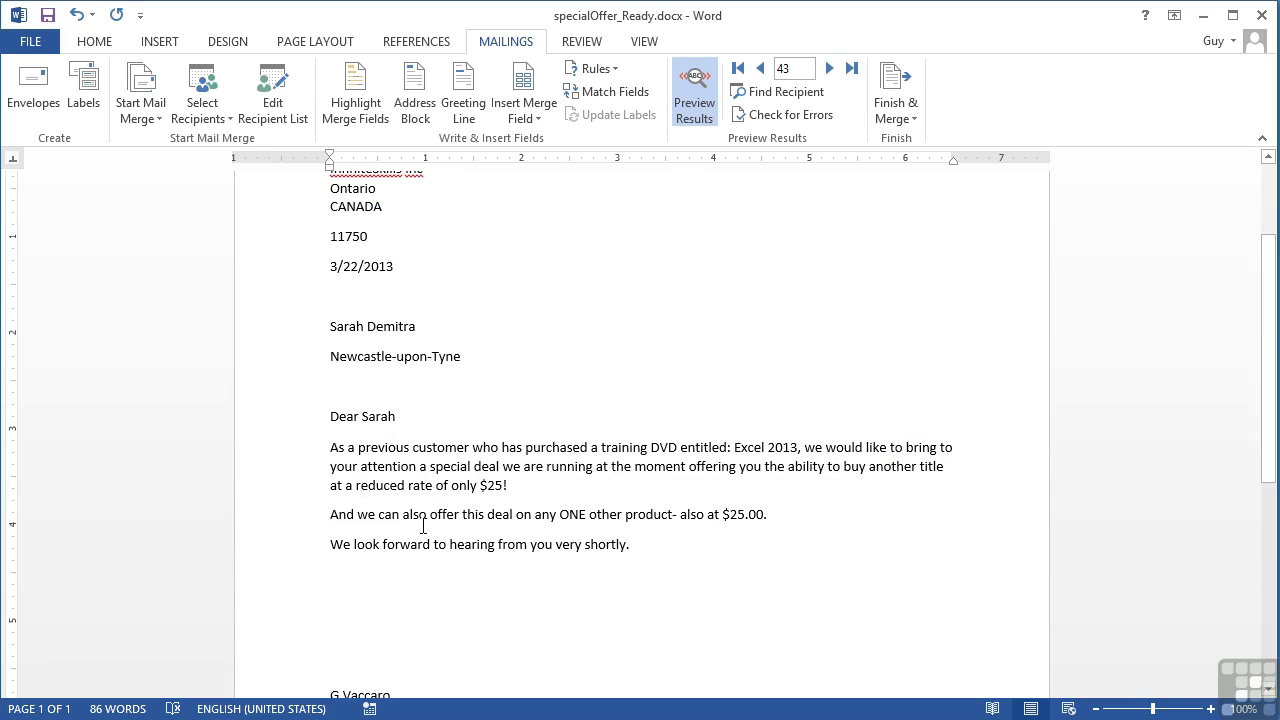
# - Turn off Preview Results and toggle field codes to expose the offer paragraph's IF code
pyautogui.tripleClick(415, 514)
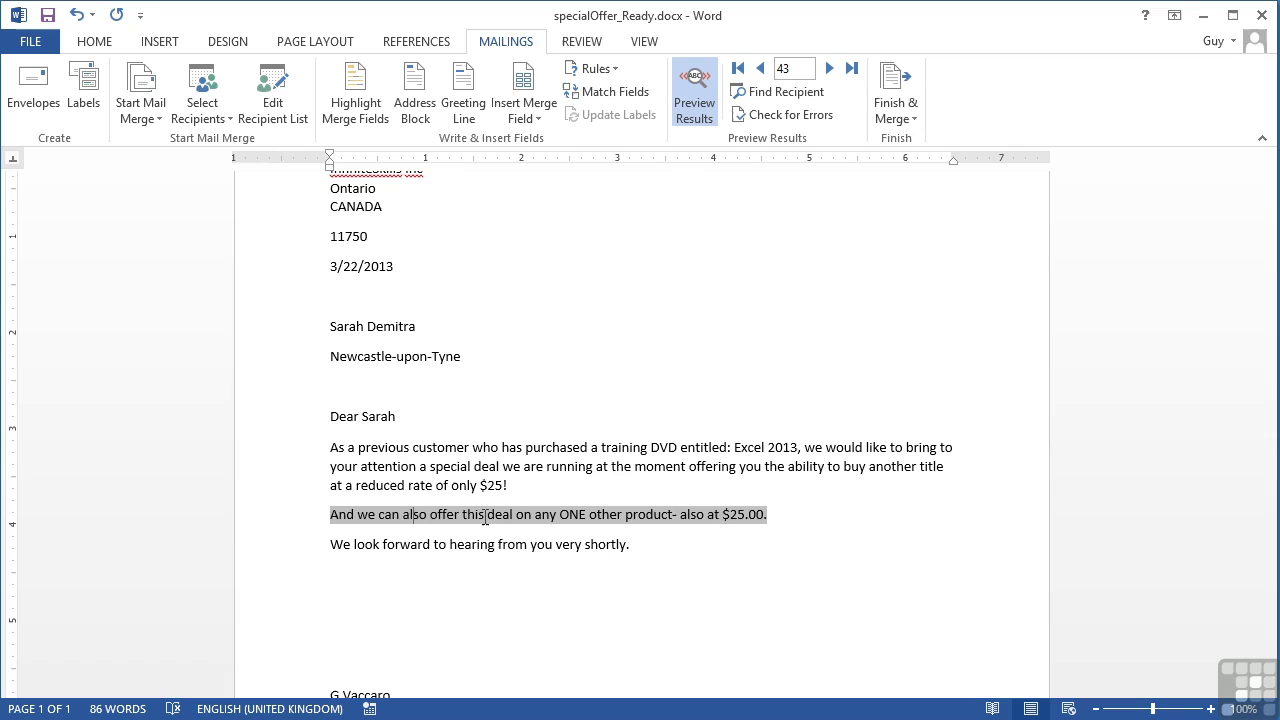
pyautogui.rightClick(484, 517)
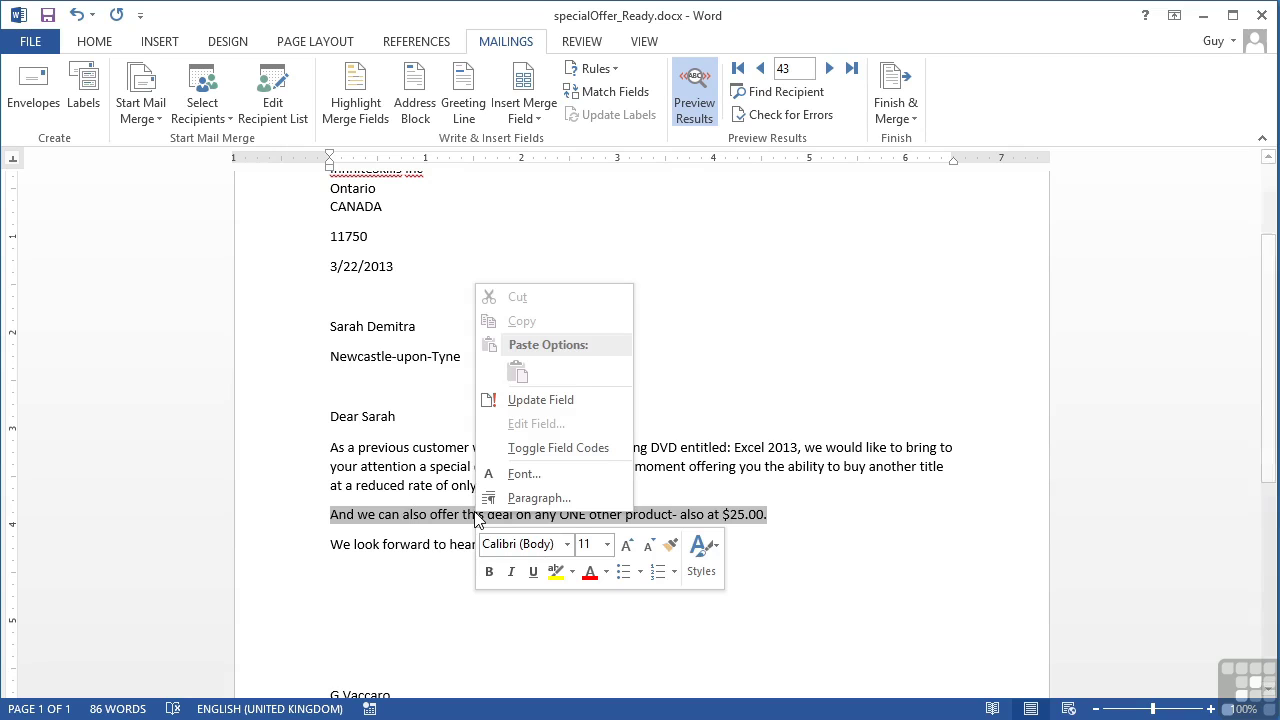
pyautogui.click(558, 449)
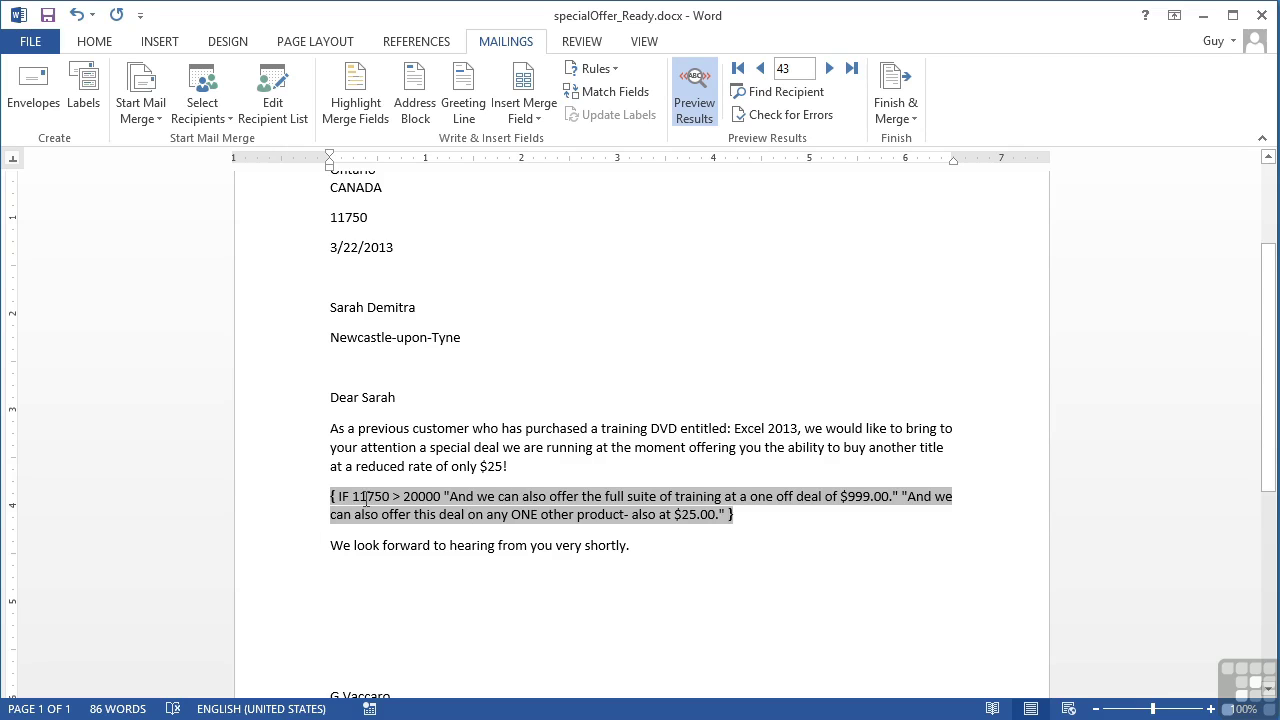
pyautogui.click(696, 112)
pyautogui.rightClick(429, 497)
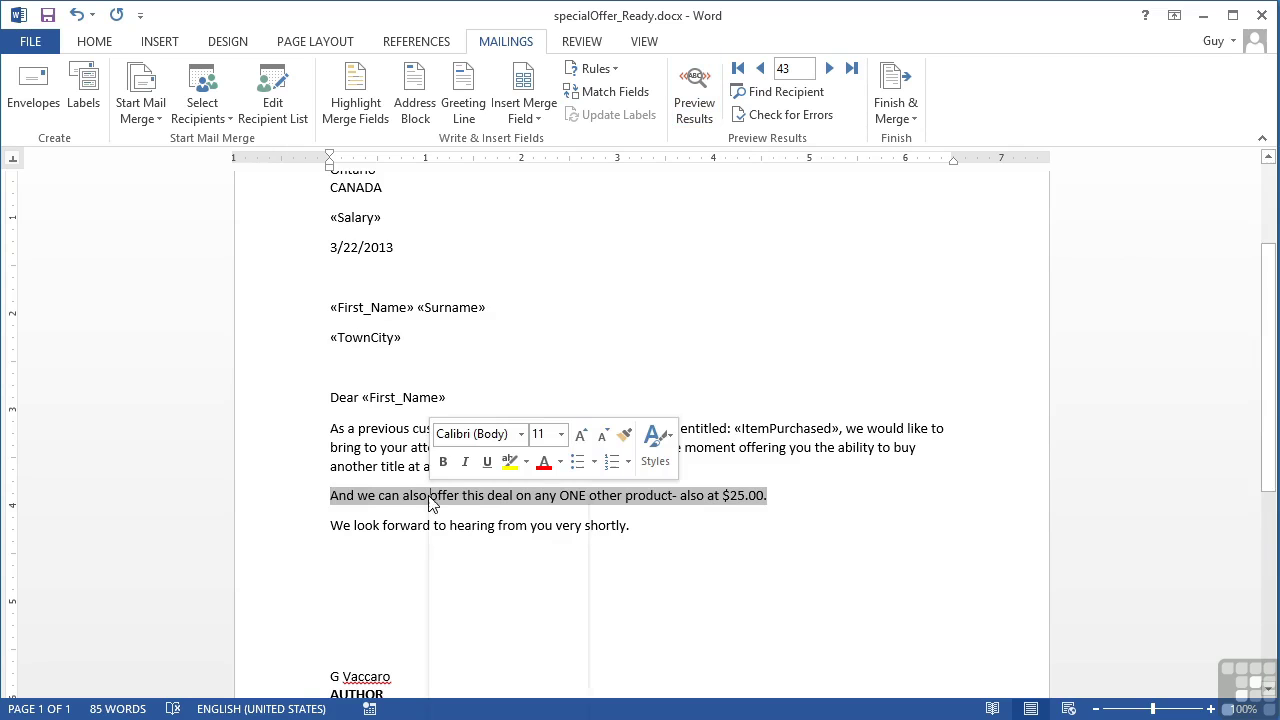
pyautogui.click(500, 660)
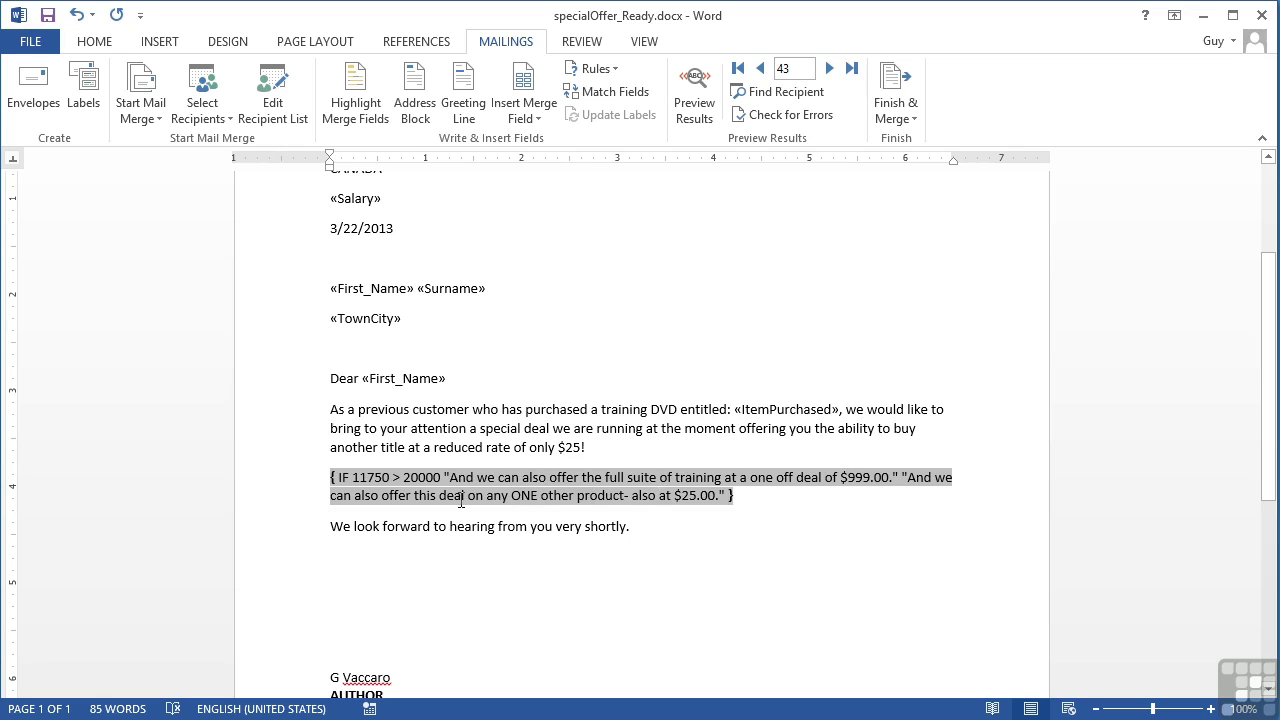
# - Edit the IF code to threshold 25000 and prices $975.00 and $27.50, then show its result
pyautogui.click(419, 477)
pyautogui.press('BackSpace')
pyautogui.write('5')
pyautogui.press('Delete')
pyautogui.write('7')
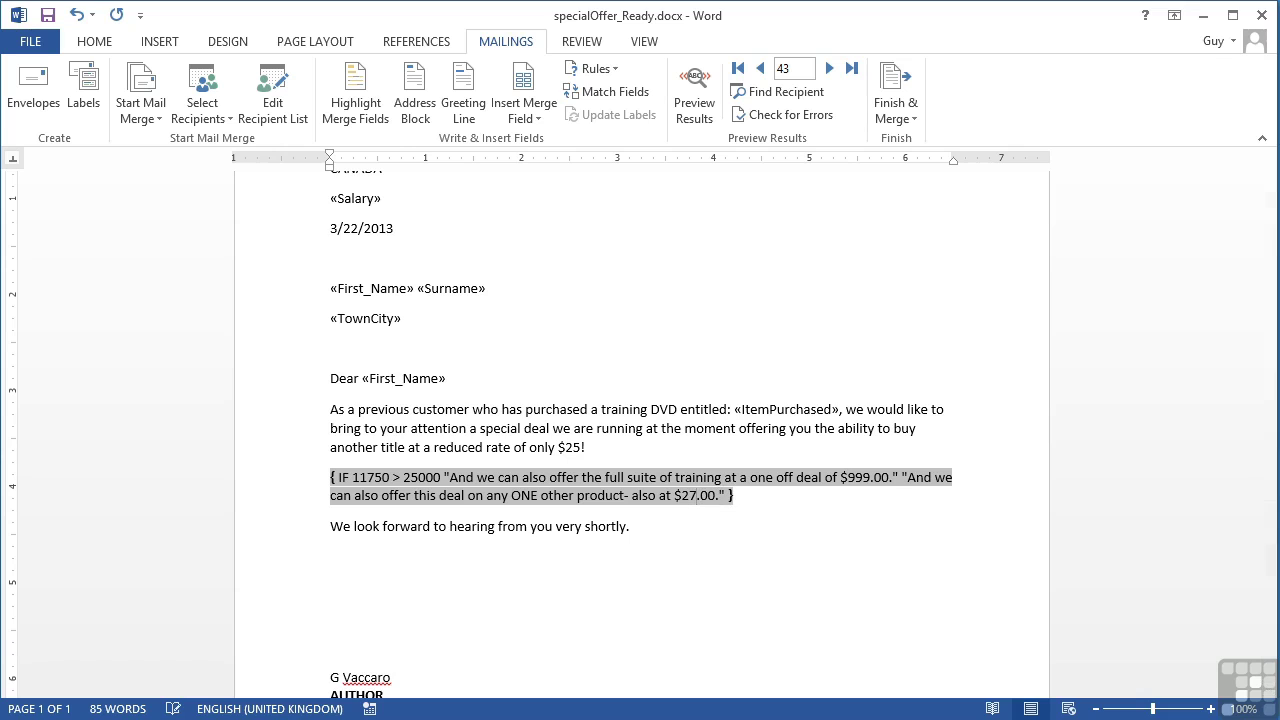
pyautogui.press('BackSpace')
pyautogui.write('5')
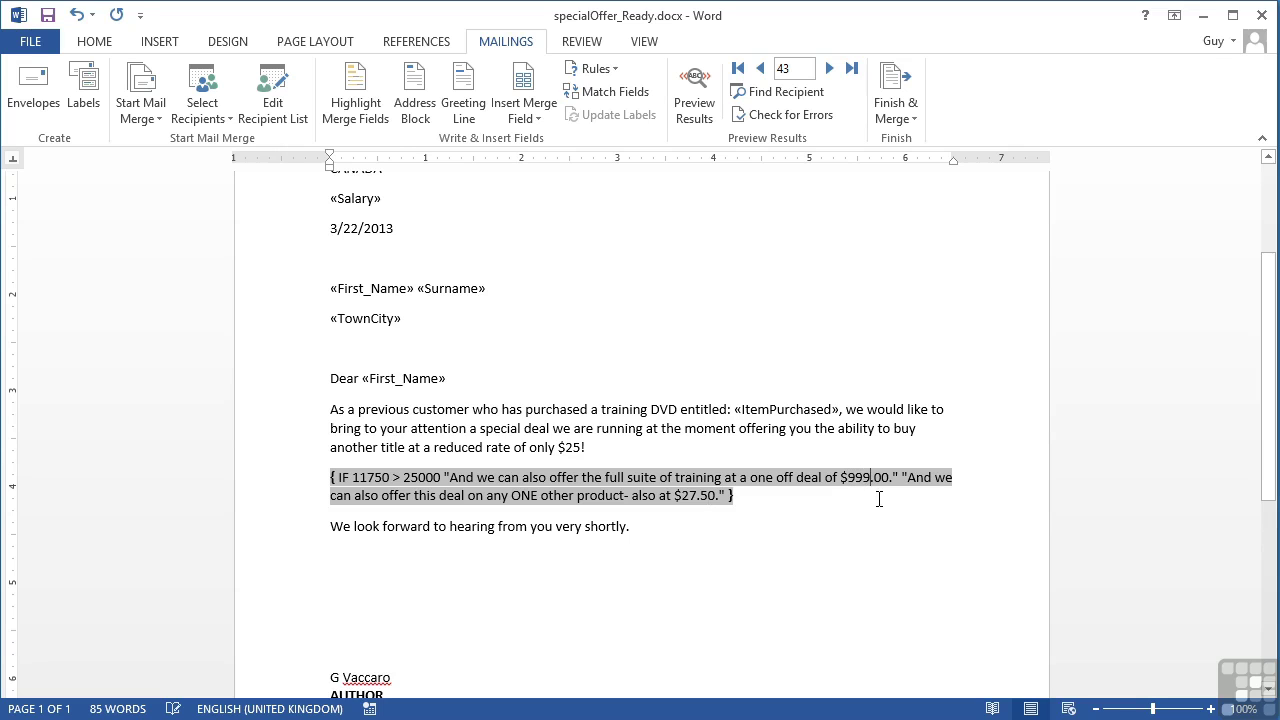
pyautogui.press('BackSpace')
pyautogui.press('BackSpace')
pyautogui.write('75')
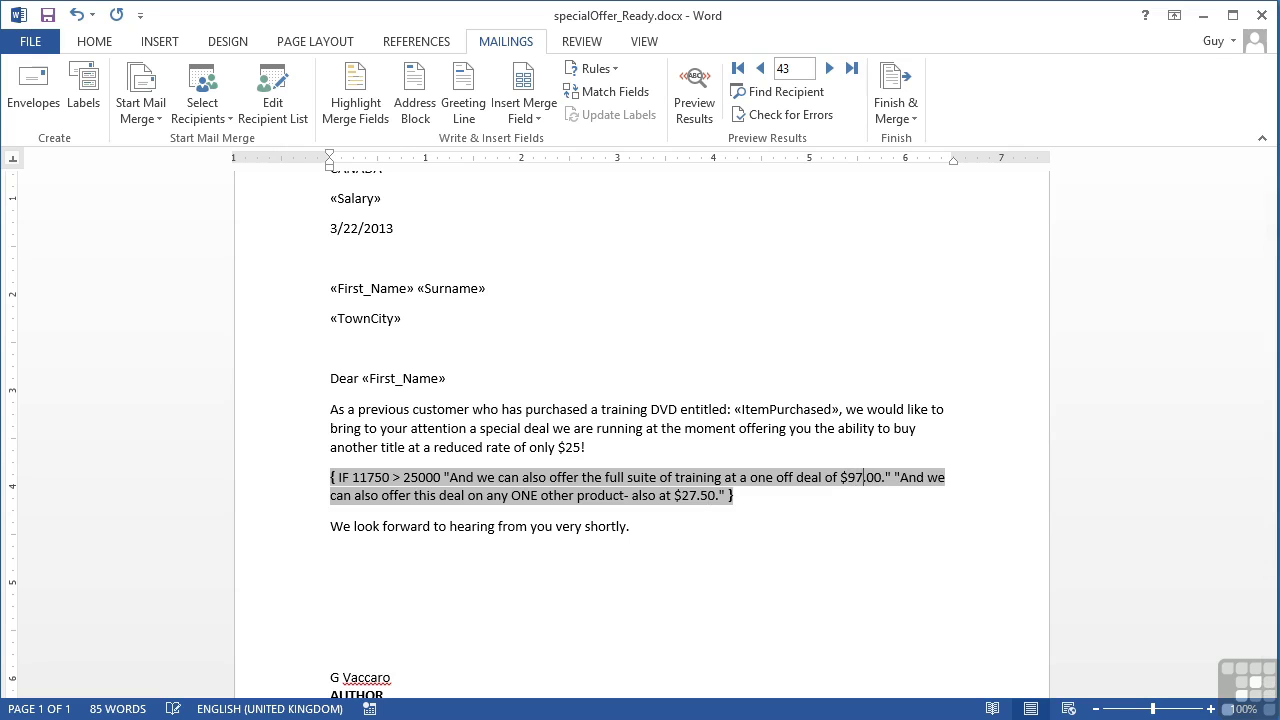
pyautogui.rightClick(613, 485)
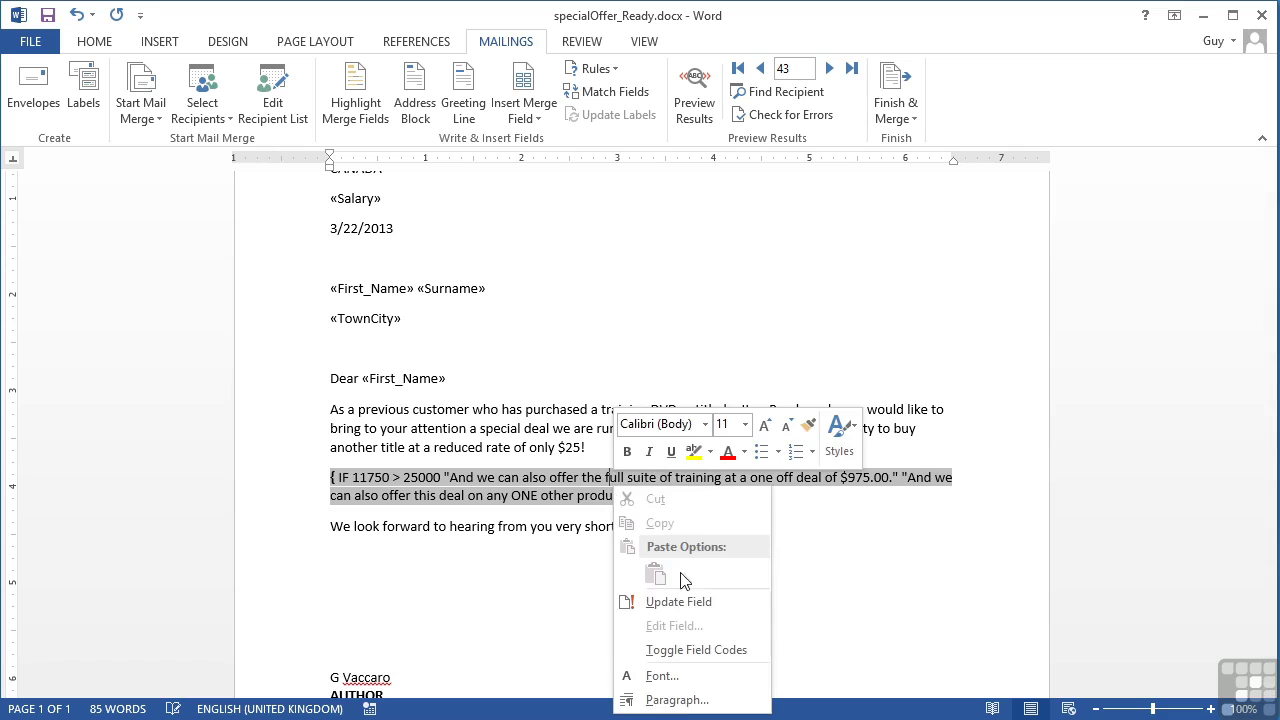
pyautogui.click(690, 650)
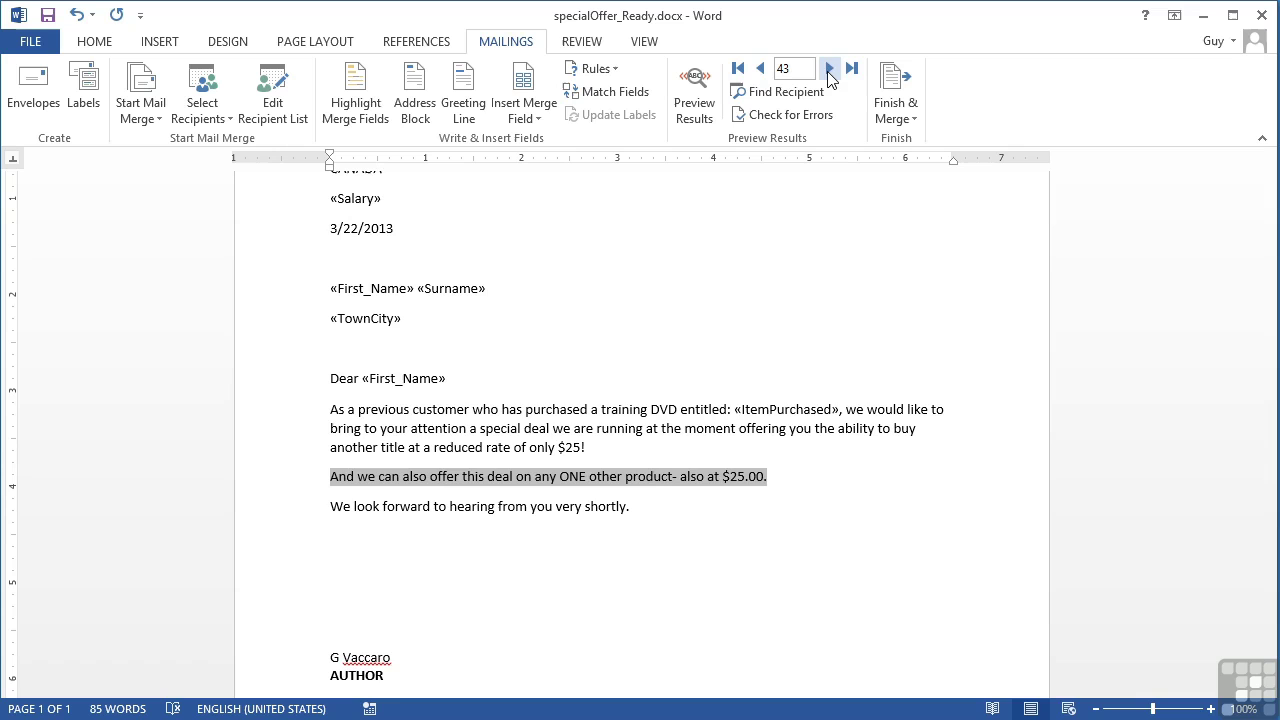
# - Turn Preview Results back on and advance through several recipient records
pyautogui.click(829, 70)
pyautogui.scroll(1, 769, 205)
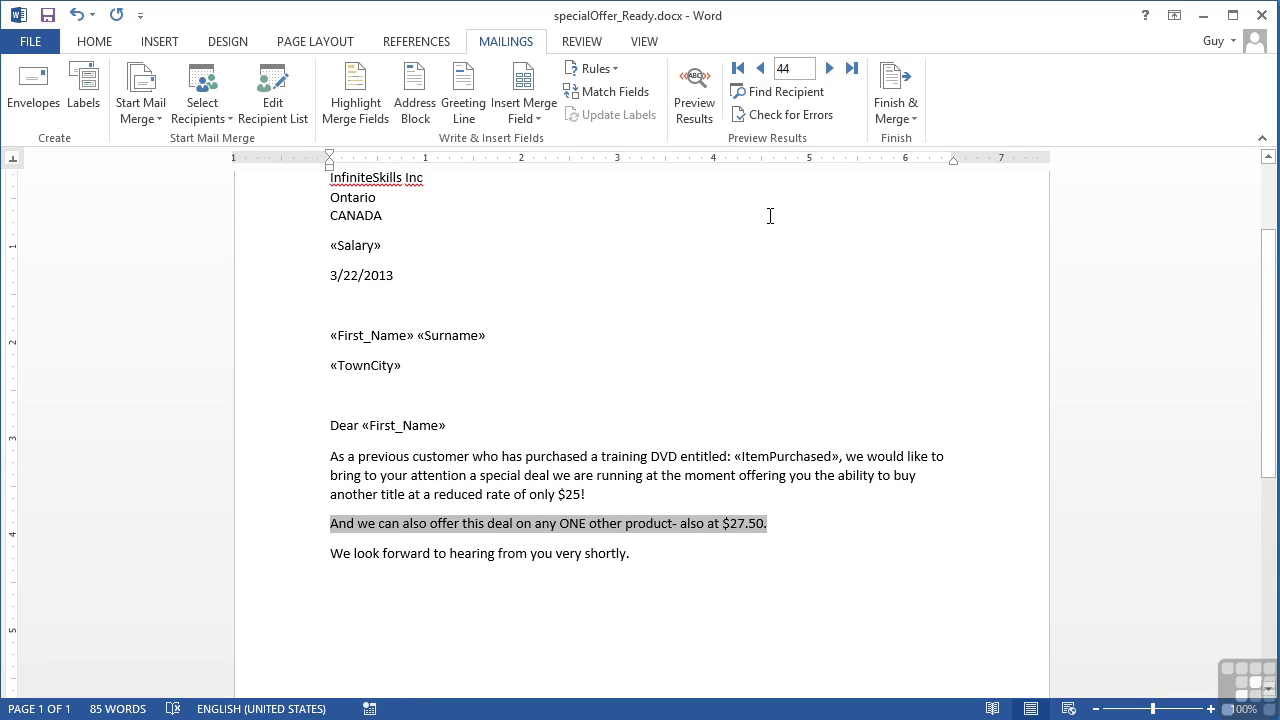
pyautogui.click(698, 102)
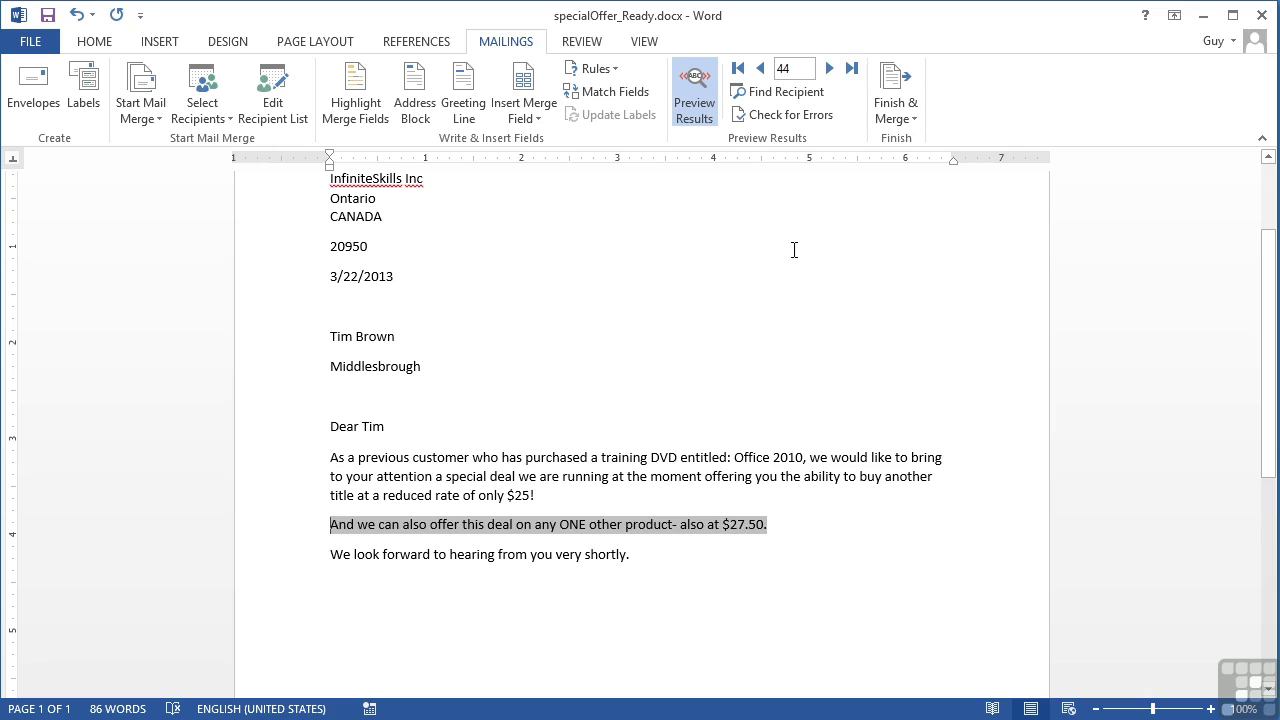
pyautogui.click(832, 71)
pyautogui.click(832, 71)
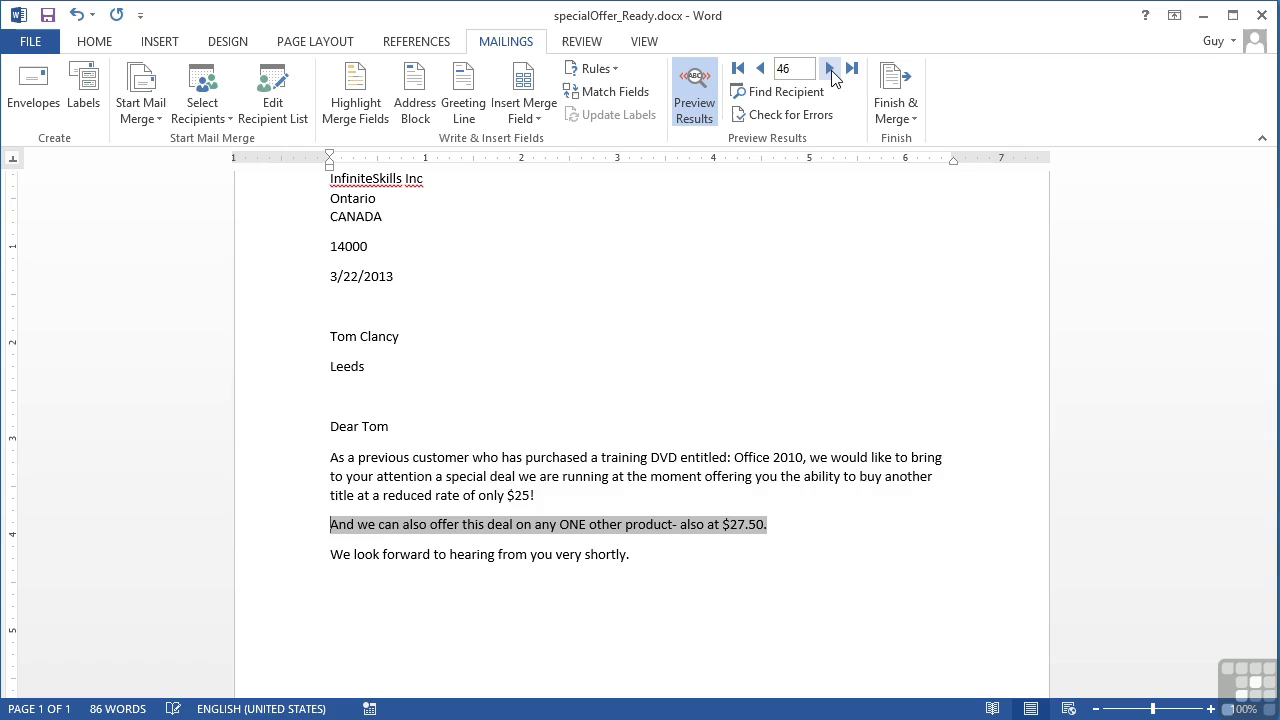
pyautogui.click(832, 71)
pyautogui.click(831, 70)
pyautogui.click(831, 70)
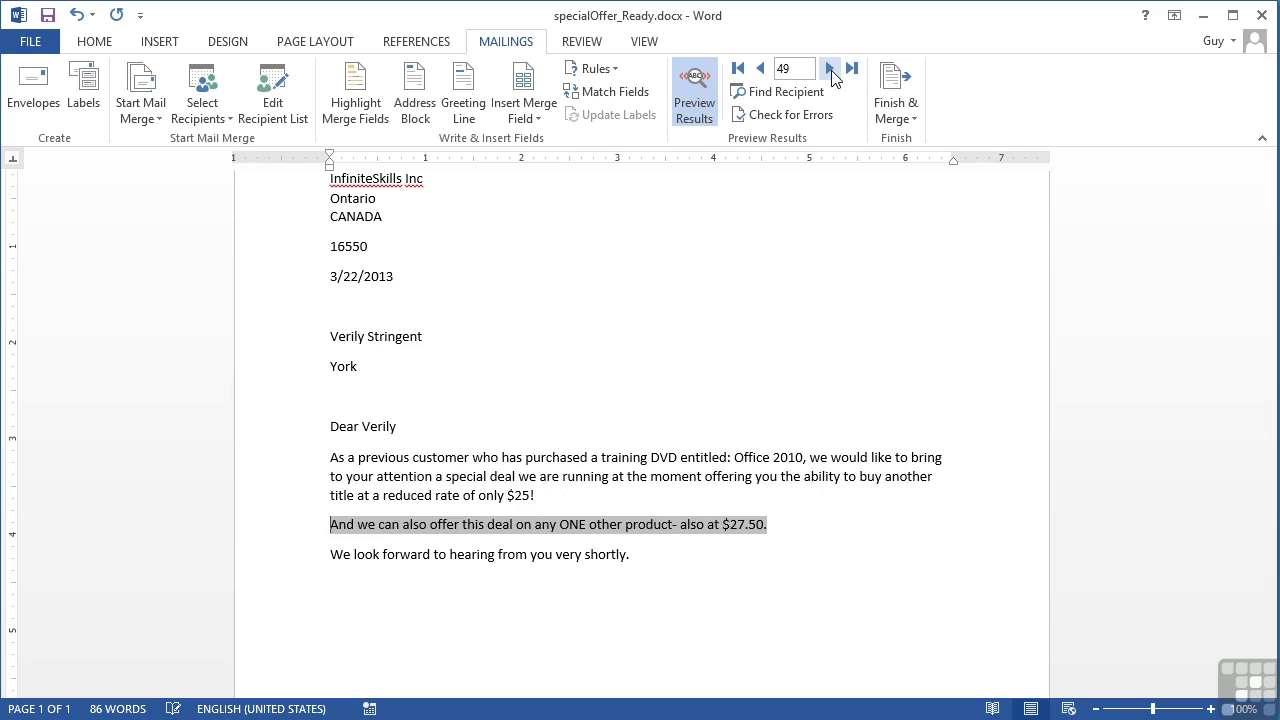
pyautogui.click(831, 70)
pyautogui.click(831, 70)
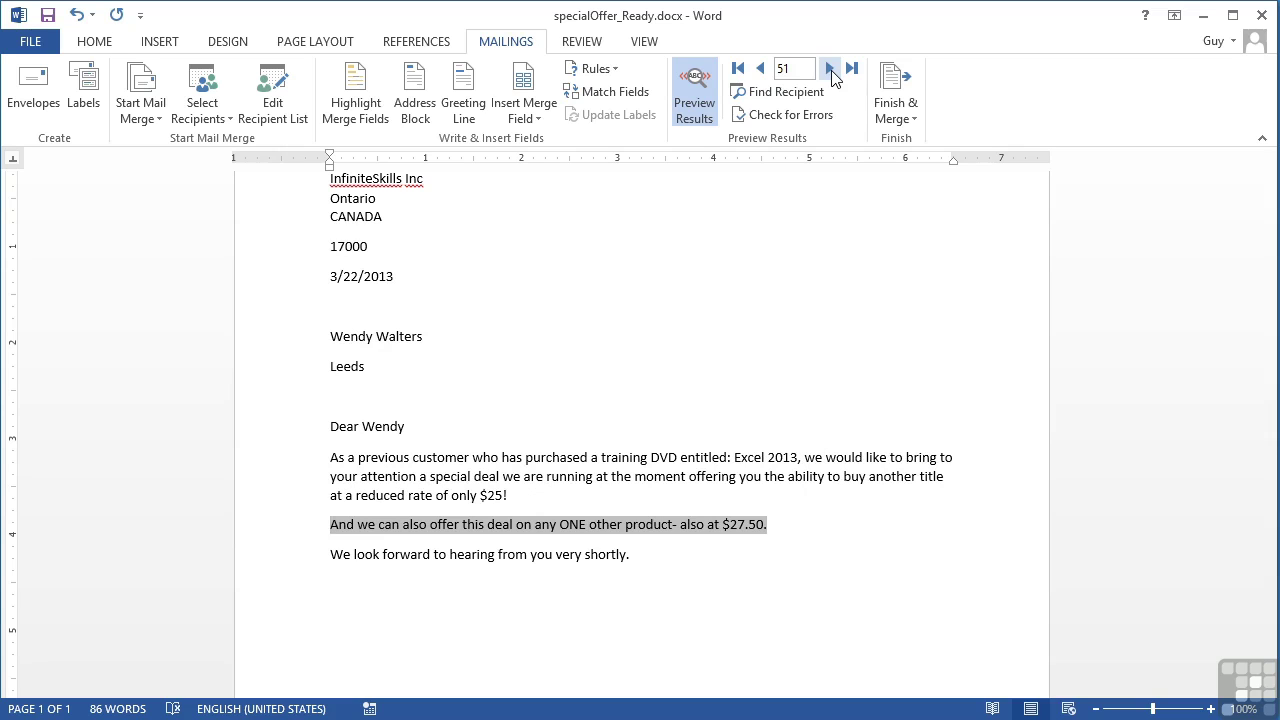
pyautogui.click(831, 70)
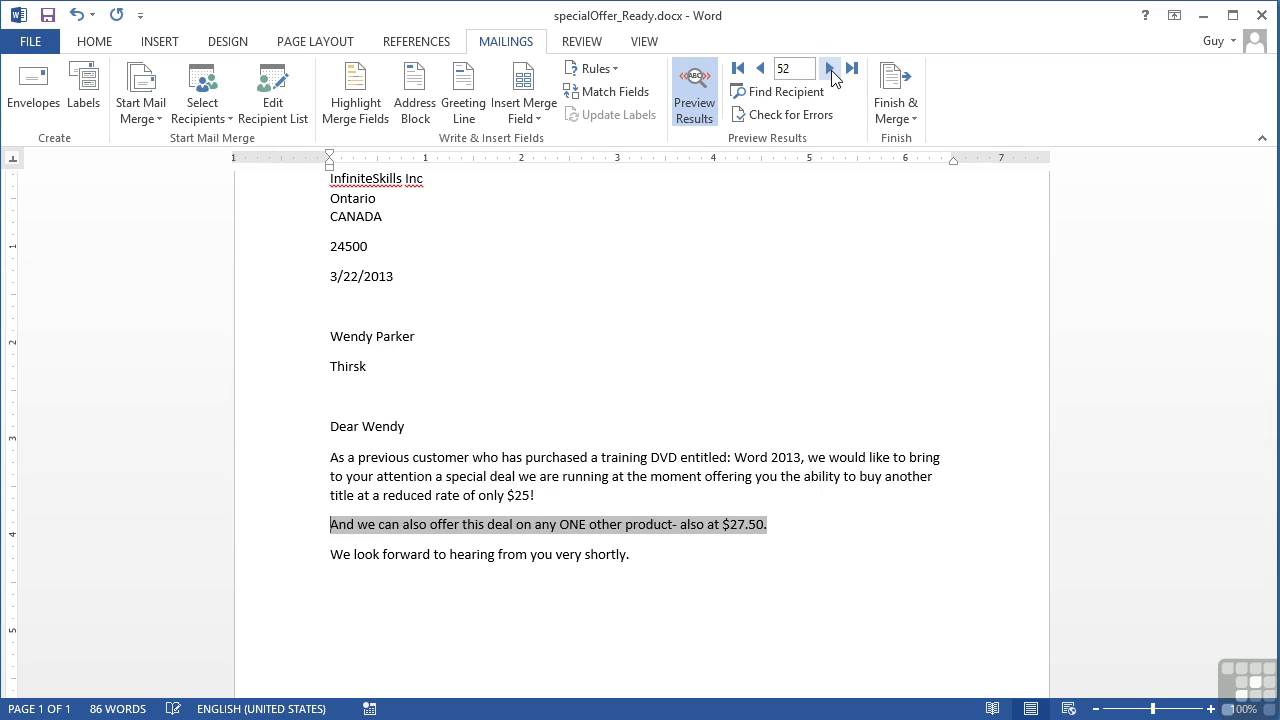
# - Step back and forth between records, ending on record 39 with the $27.50 offer
pyautogui.click(760, 68)
pyautogui.click(760, 68)
pyautogui.click(760, 68)
pyautogui.click(760, 68)
pyautogui.click(760, 68)
pyautogui.click(760, 68)
pyautogui.click(760, 68)
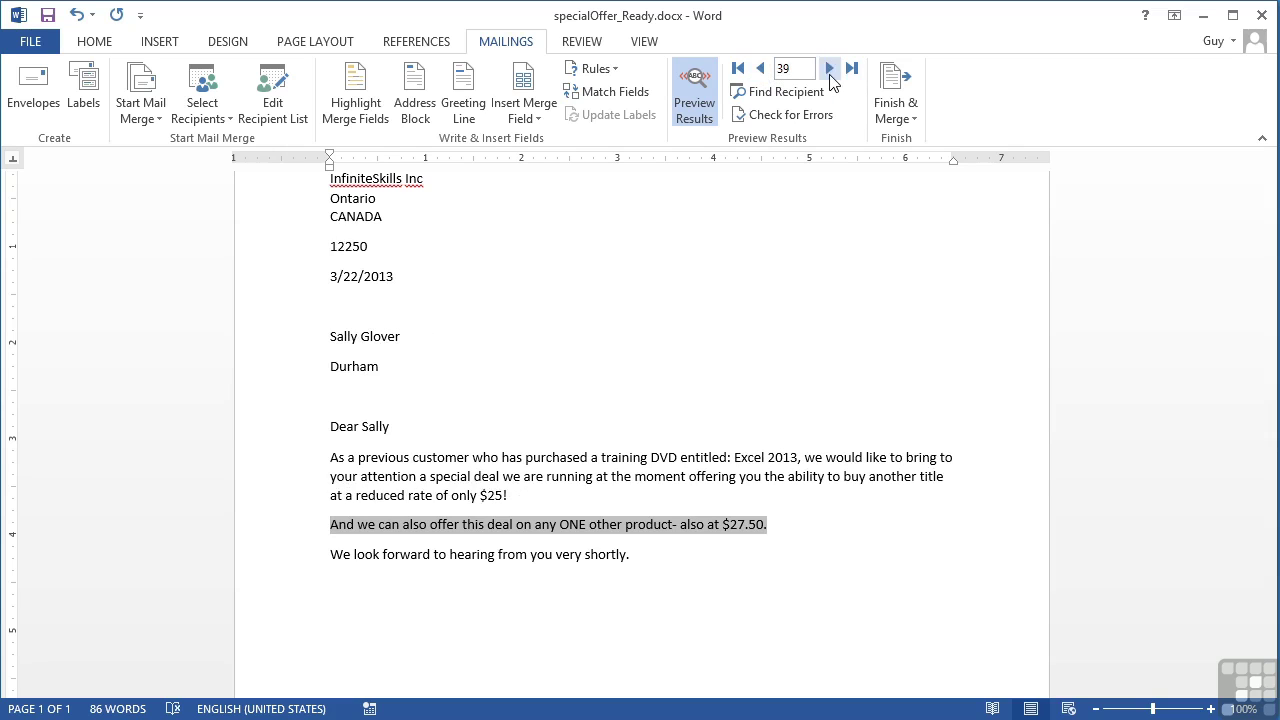
pyautogui.click(830, 70)
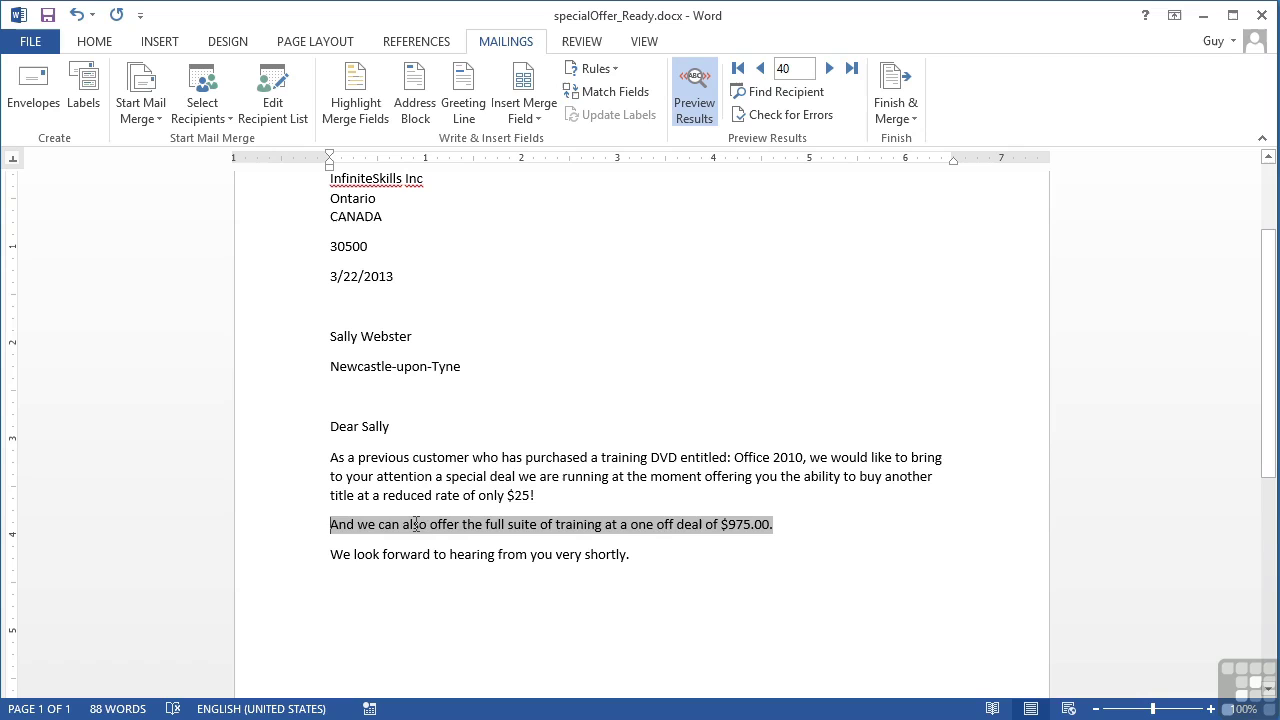
pyautogui.click(762, 70)
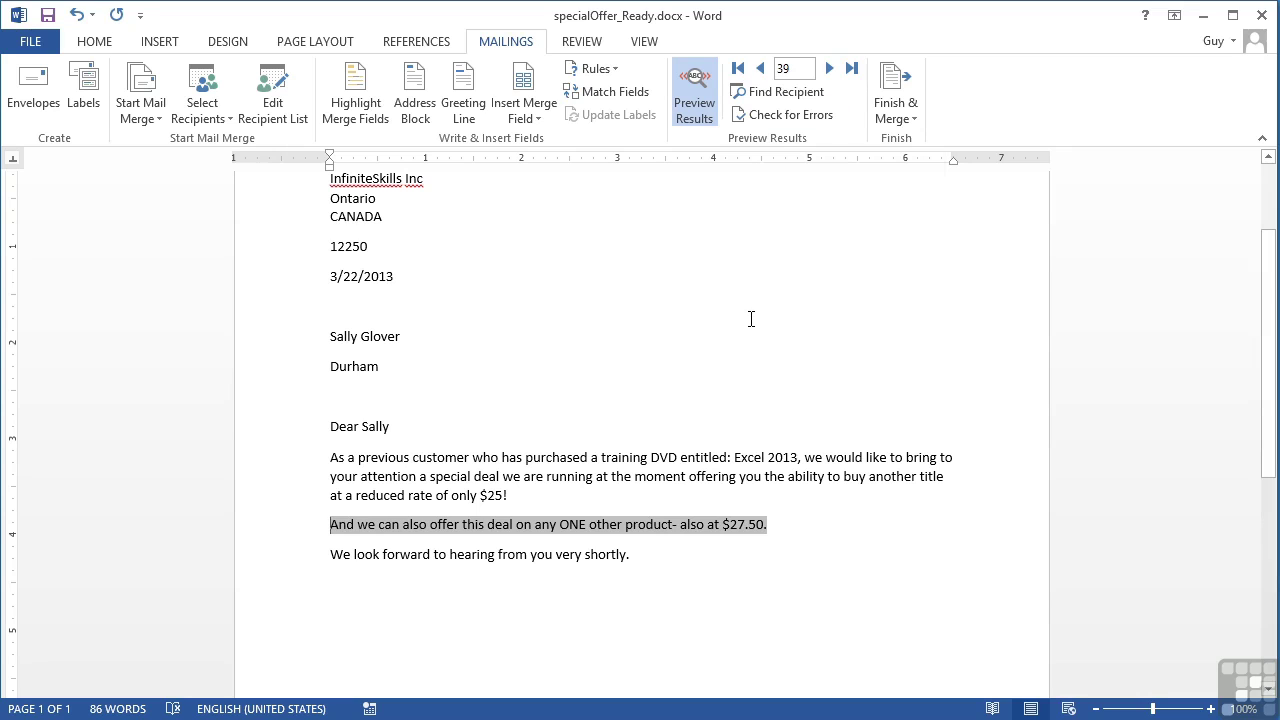
# - Show record 39's IF field code: 12250 > 25000 choosing between $975.00 and $27.50
pyautogui.click(611, 72)
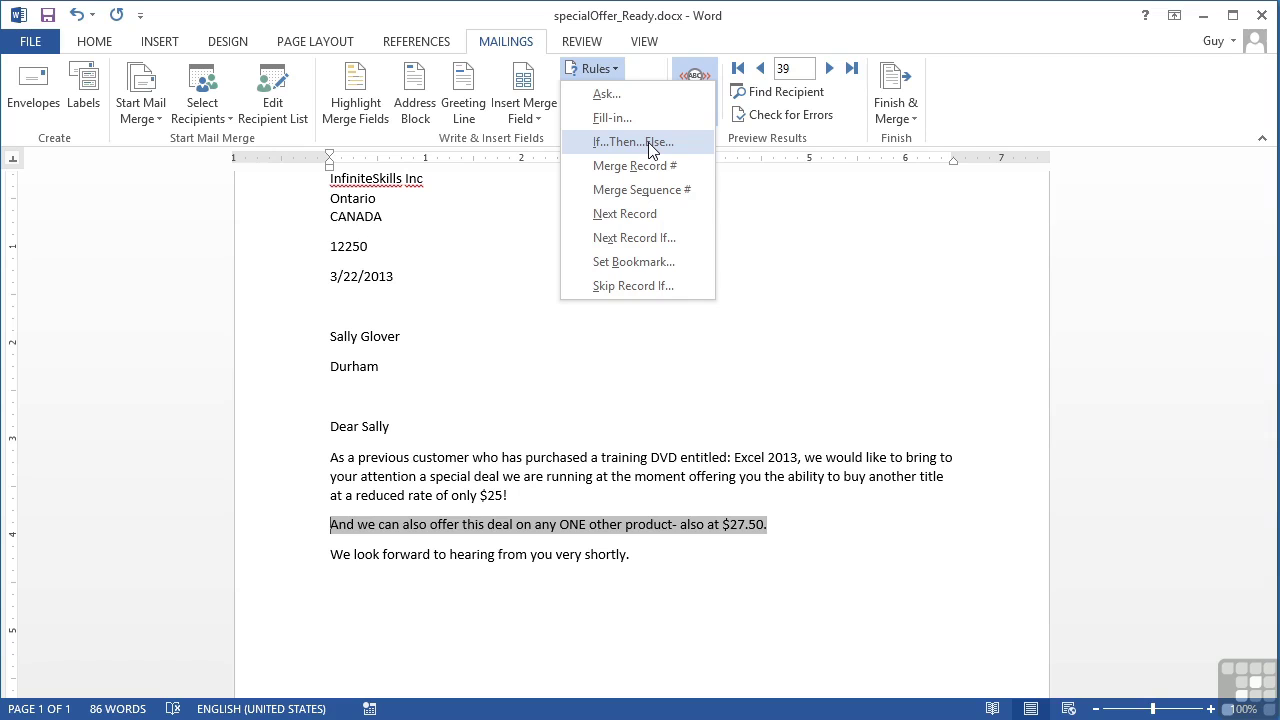
pyautogui.click(621, 72)
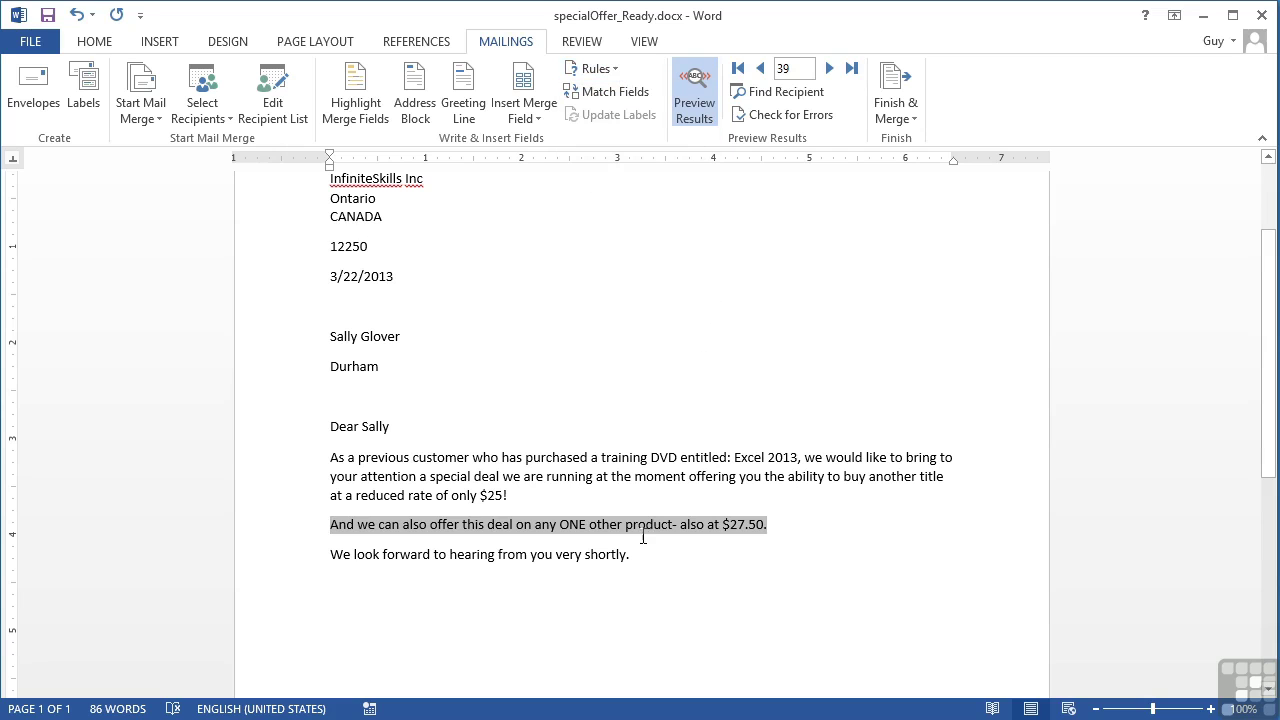
pyautogui.rightClick(557, 525)
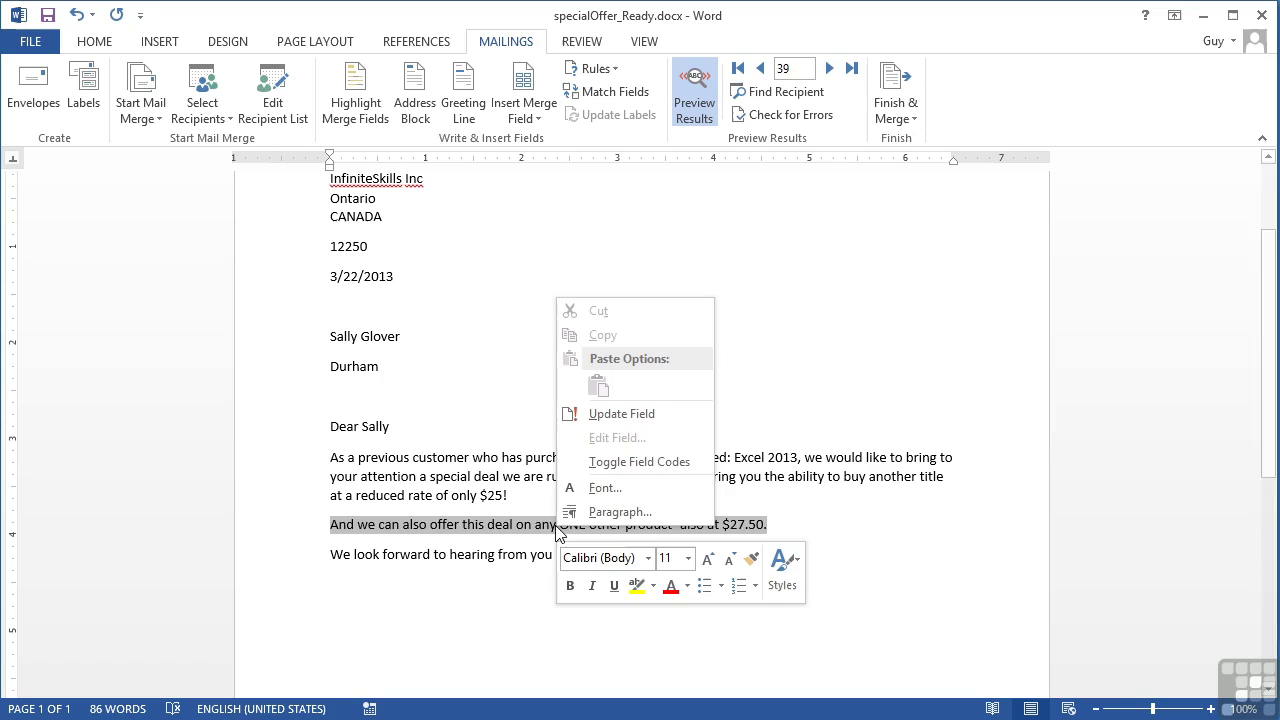
pyautogui.click(647, 452)
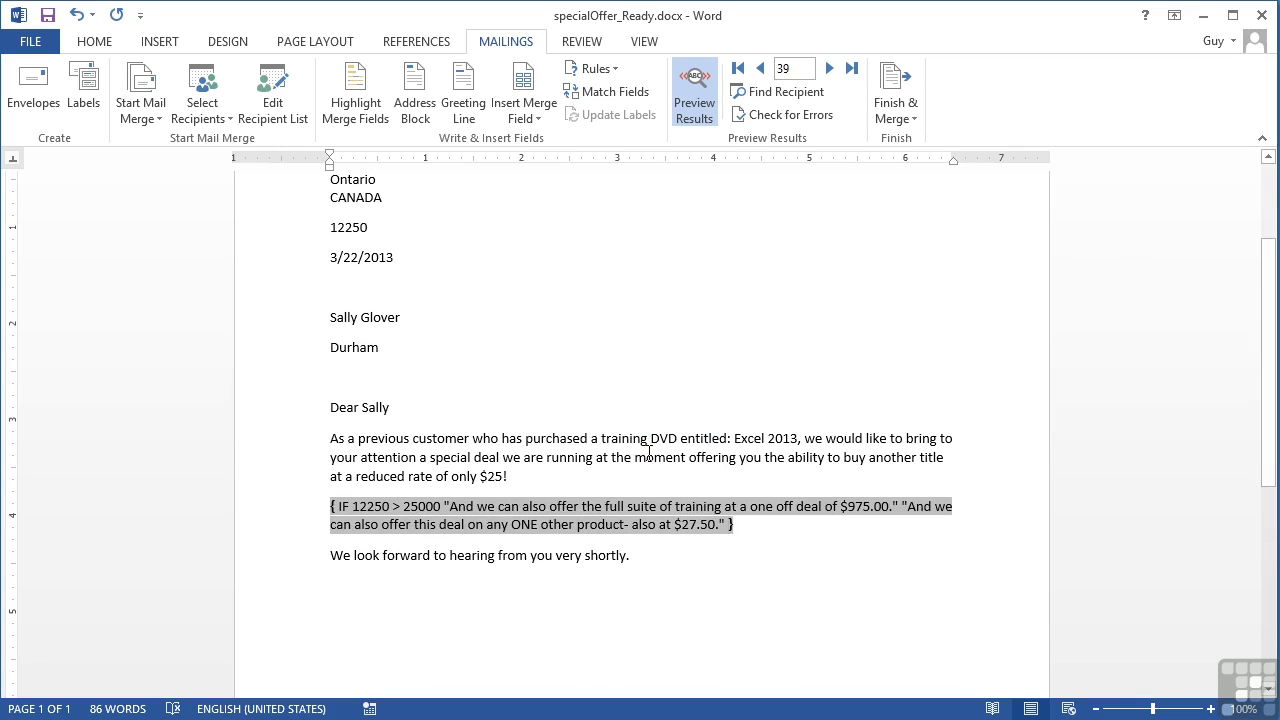